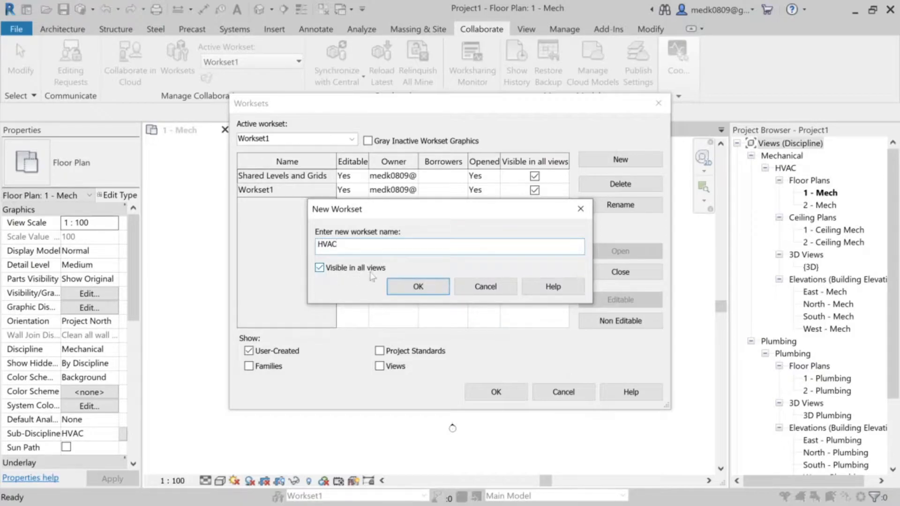
Finish creating the HVAC workset and add a Plumbing workset, both visible in all views
{"action": "left_click", "coordinate": [406, 289]}
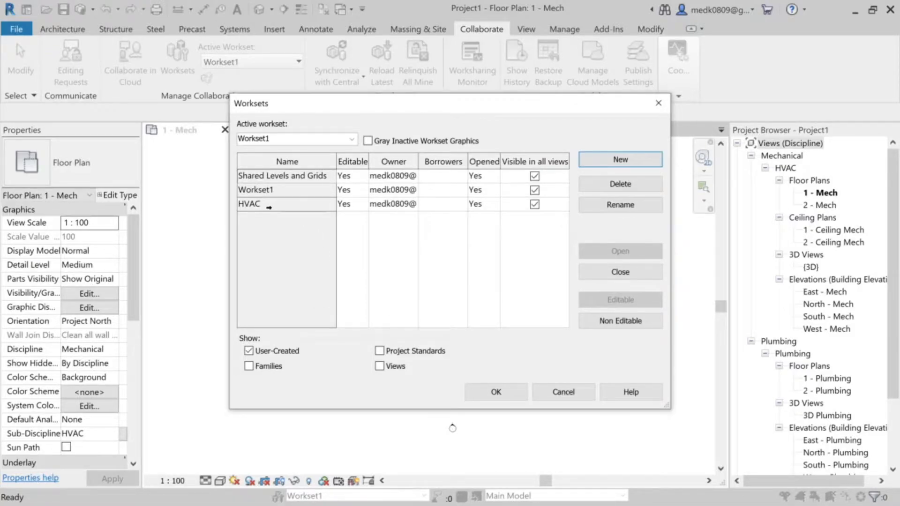
{"action": "left_click", "coordinate": [597, 161]}
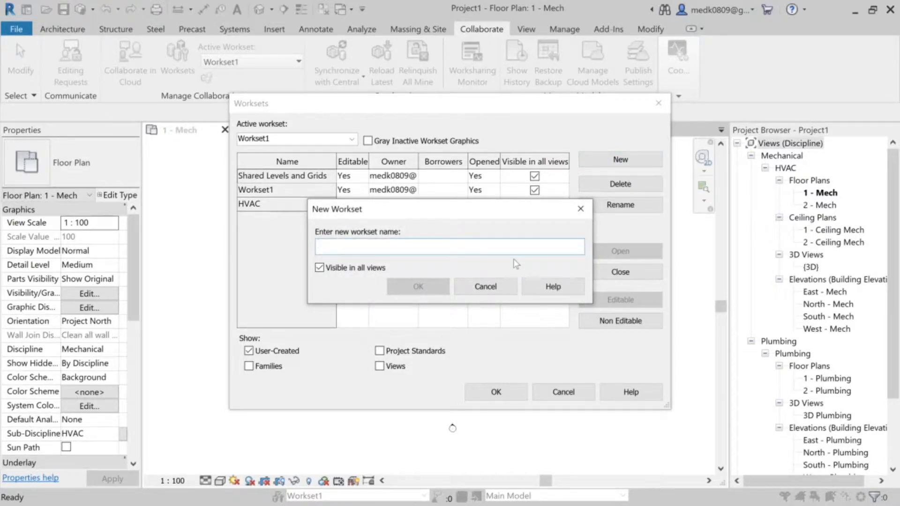
{"action": "type", "text": "Plum"}
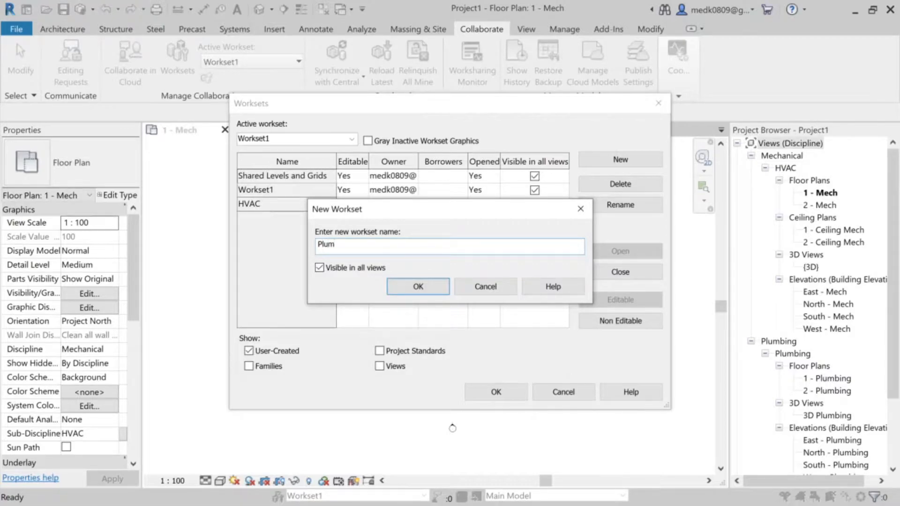
{"action": "type", "text": "bing"}
{"action": "left_click", "coordinate": [417, 288]}
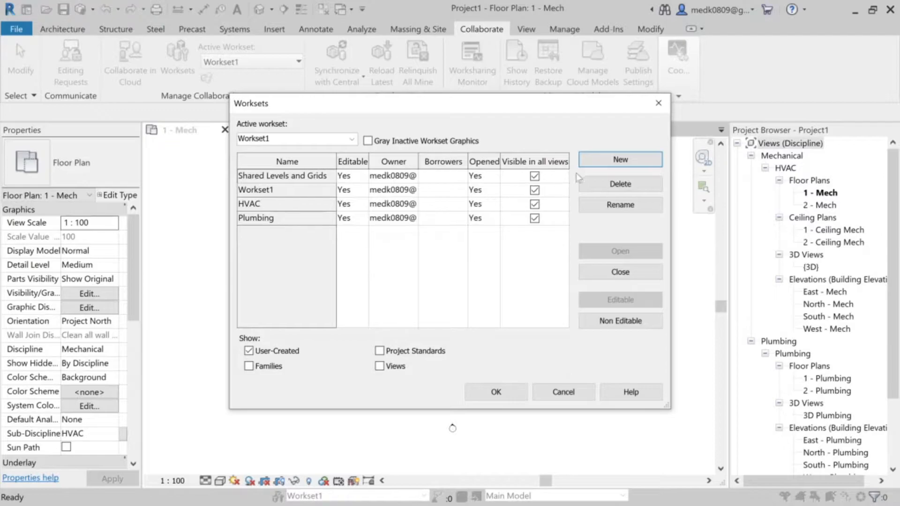
Add an Electrical workset visible in all views and make it the active workset
{"action": "left_click", "coordinate": [599, 163]}
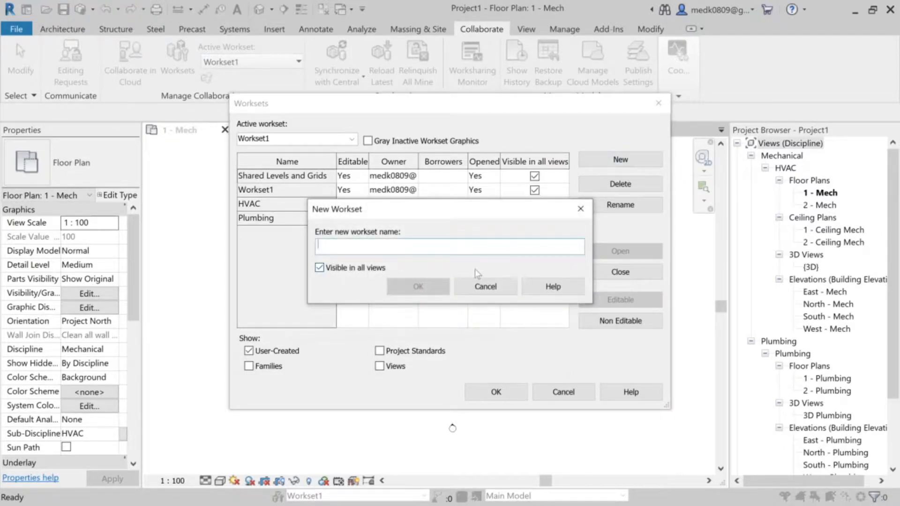
{"action": "type", "text": "E"}
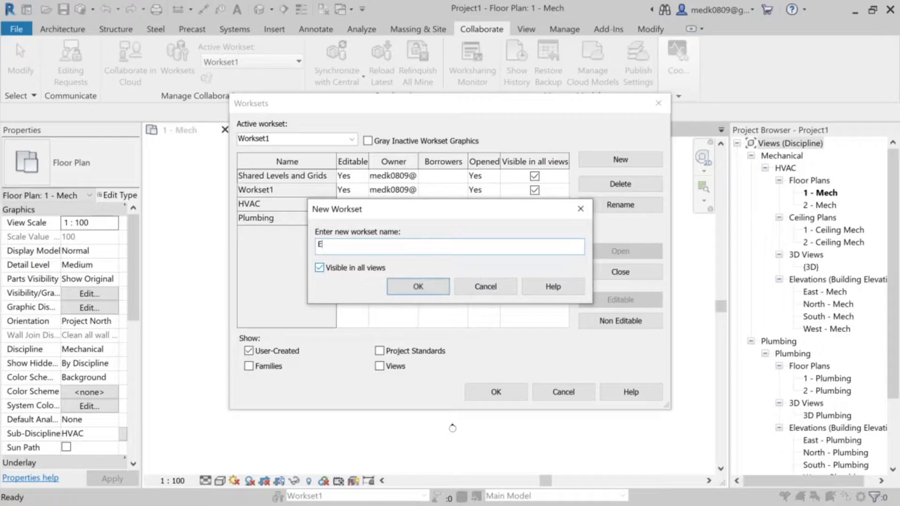
{"action": "type", "text": "lectrical"}
{"action": "left_click", "coordinate": [422, 287]}
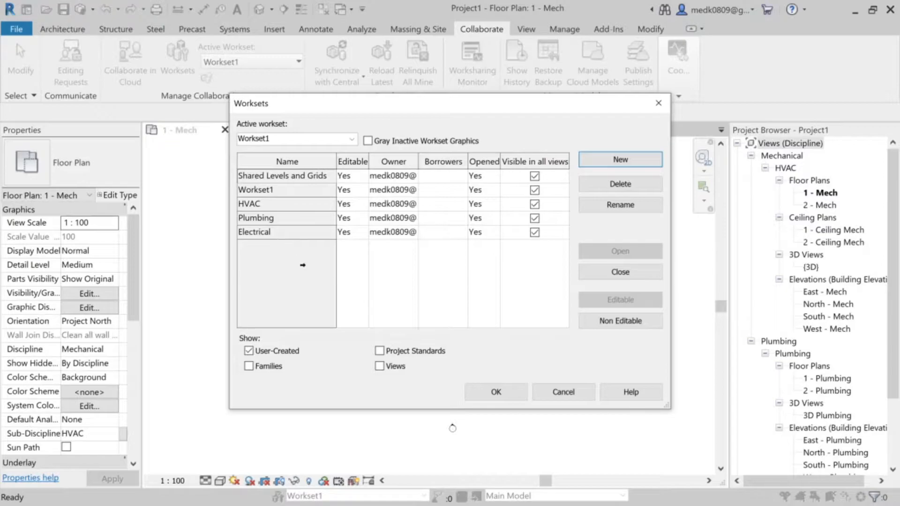
{"action": "left_click", "coordinate": [478, 394]}
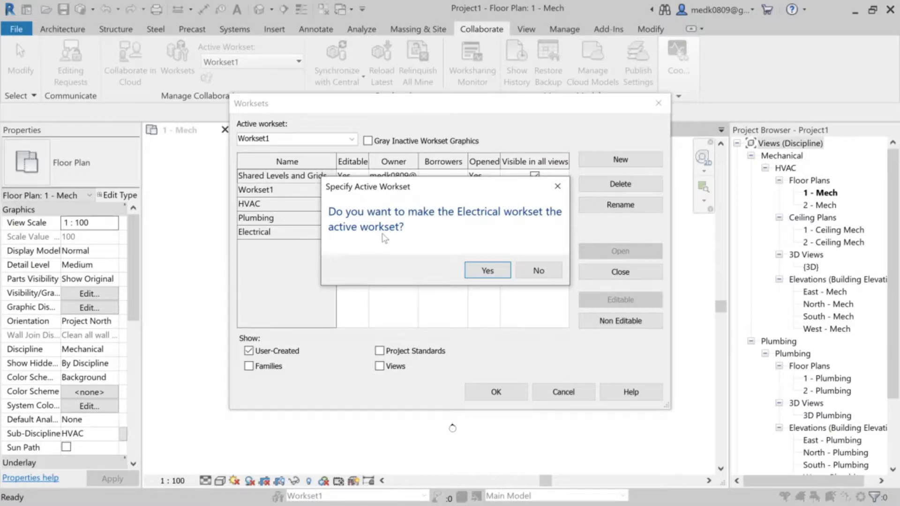
{"action": "left_click", "coordinate": [488, 271]}
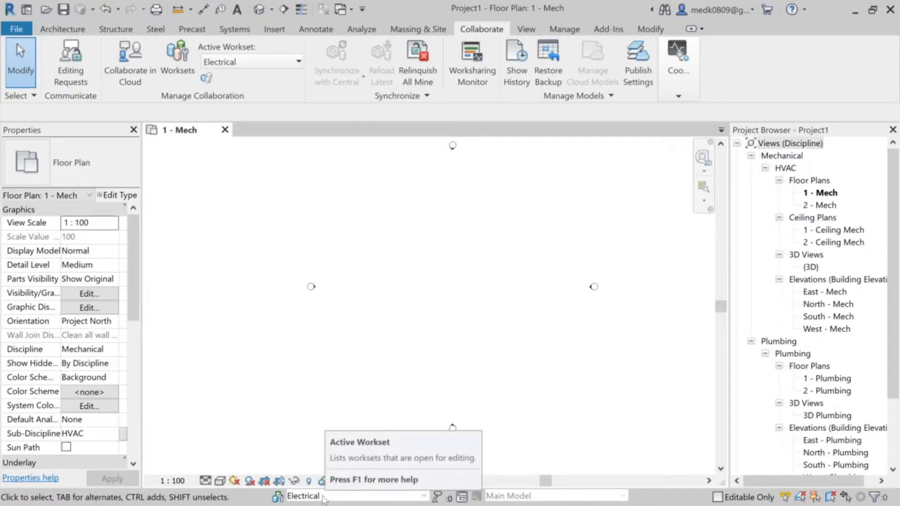
Switch the active workset to HVAC, to Plumbing, and back to HVAC
{"action": "left_click", "coordinate": [424, 499]}
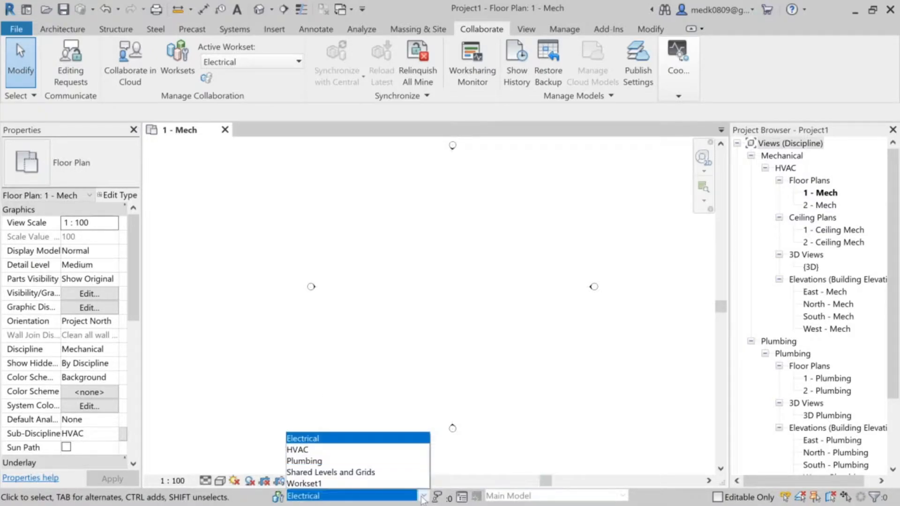
{"action": "left_click", "coordinate": [358, 451]}
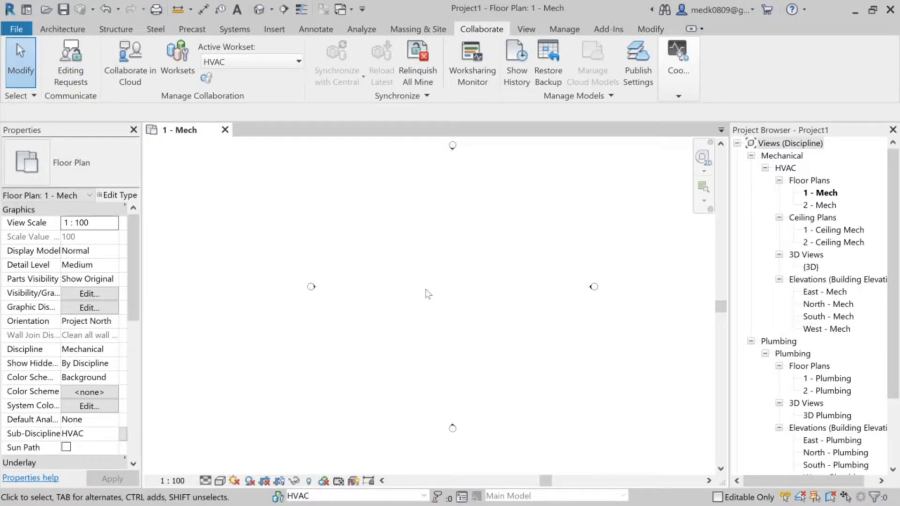
{"action": "left_click", "coordinate": [424, 496]}
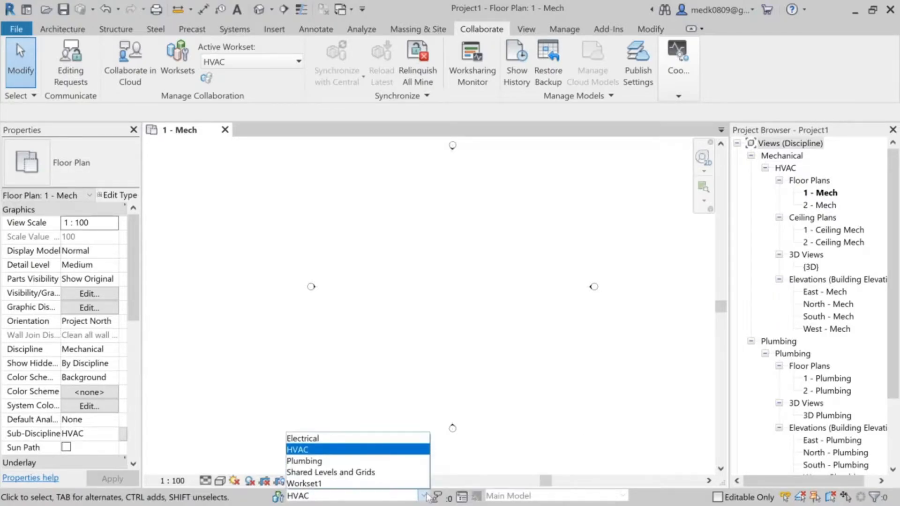
{"action": "left_click", "coordinate": [389, 462]}
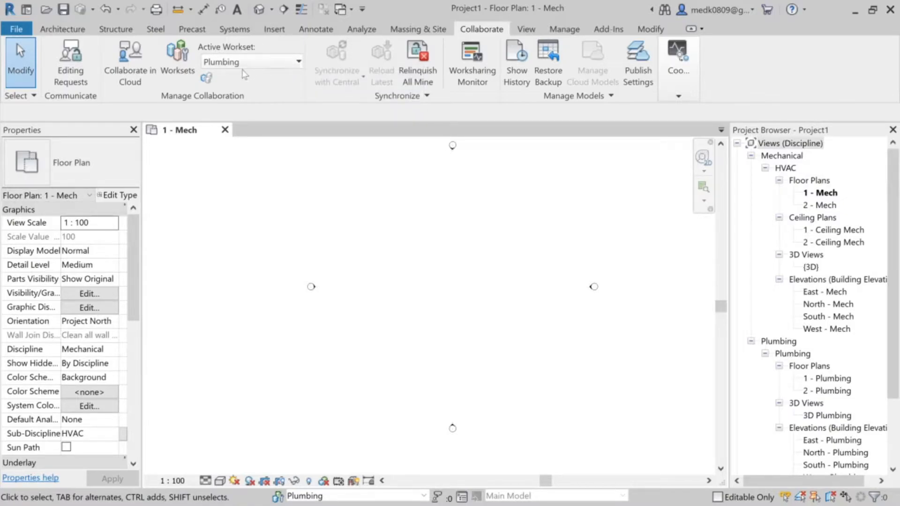
{"action": "left_click", "coordinate": [227, 63]}
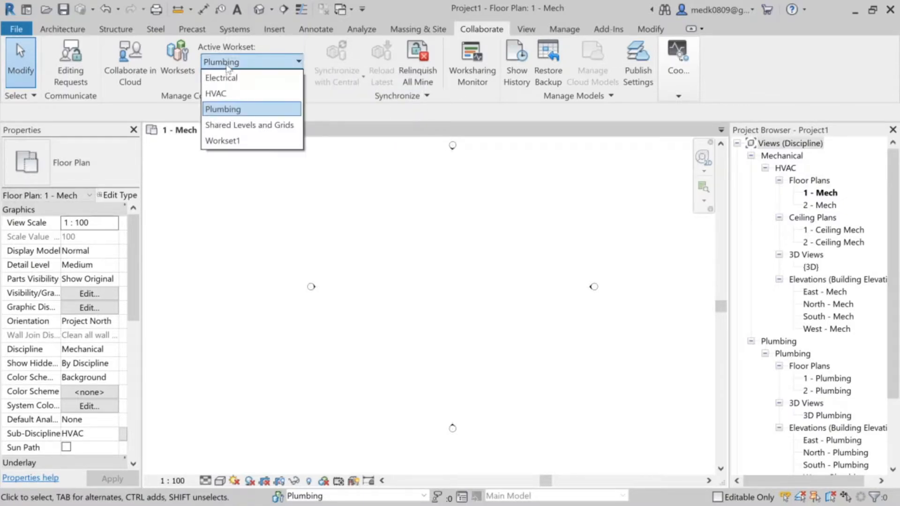
{"action": "left_click", "coordinate": [227, 94]}
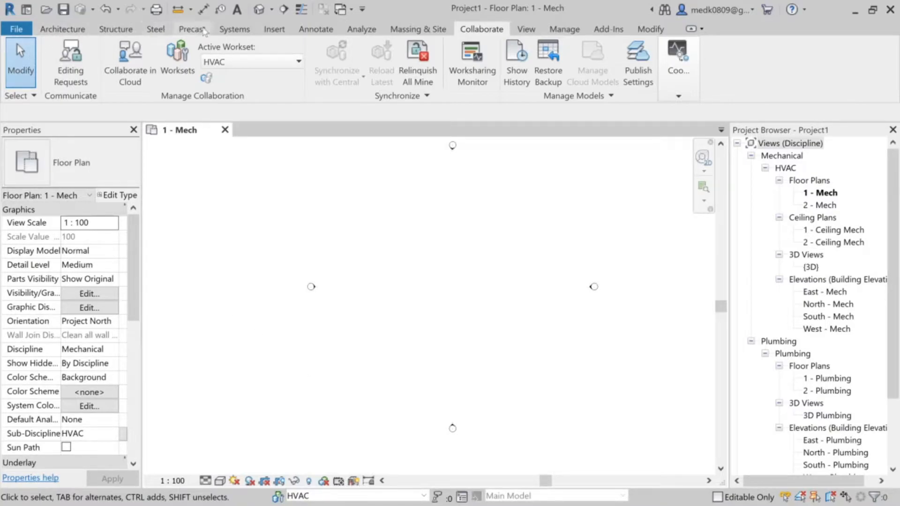
Make Plumbing the active workset
{"action": "left_click", "coordinate": [246, 29]}
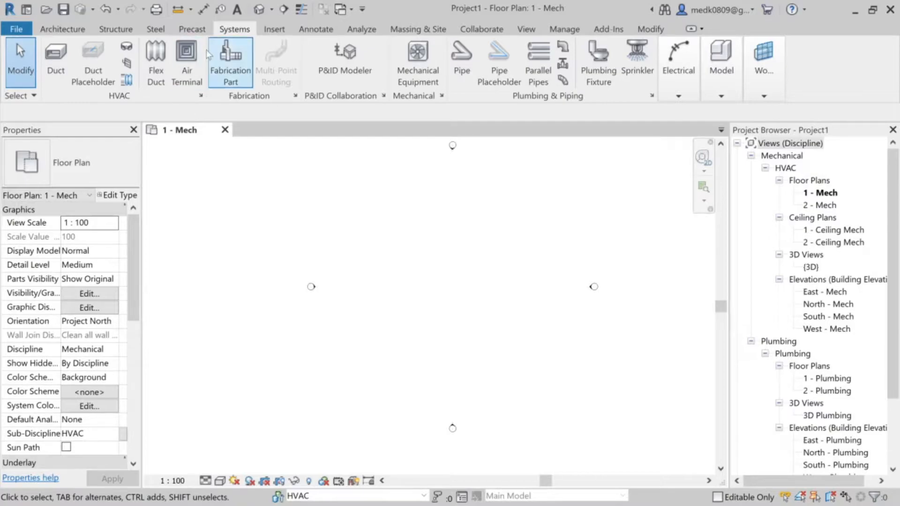
{"action": "left_click", "coordinate": [482, 30]}
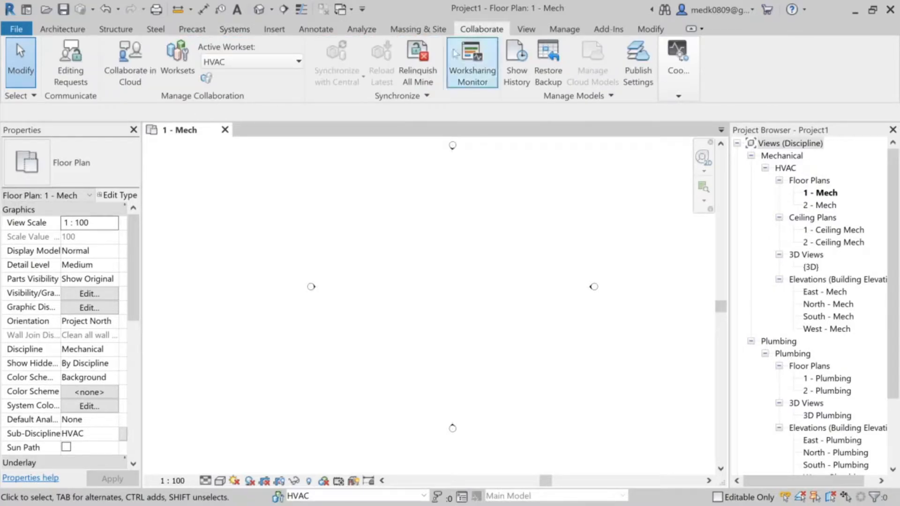
{"action": "left_click", "coordinate": [238, 30]}
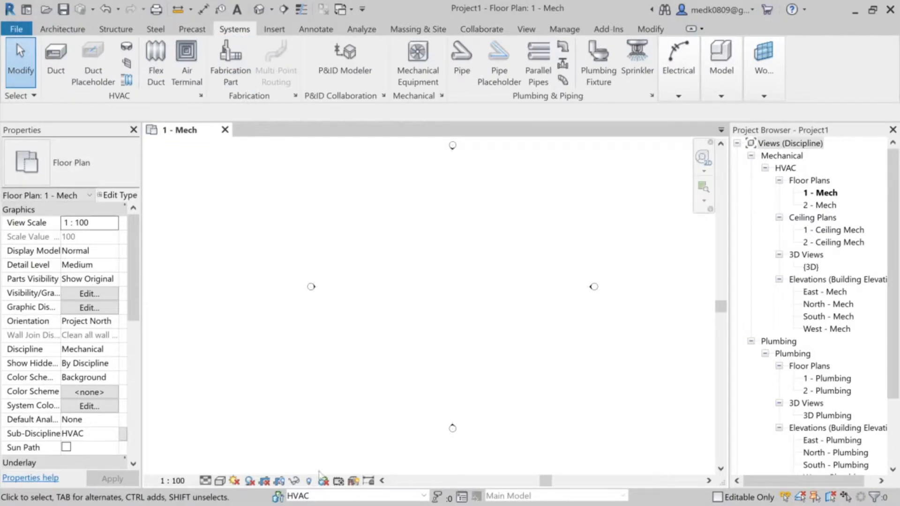
{"action": "left_click", "coordinate": [424, 496]}
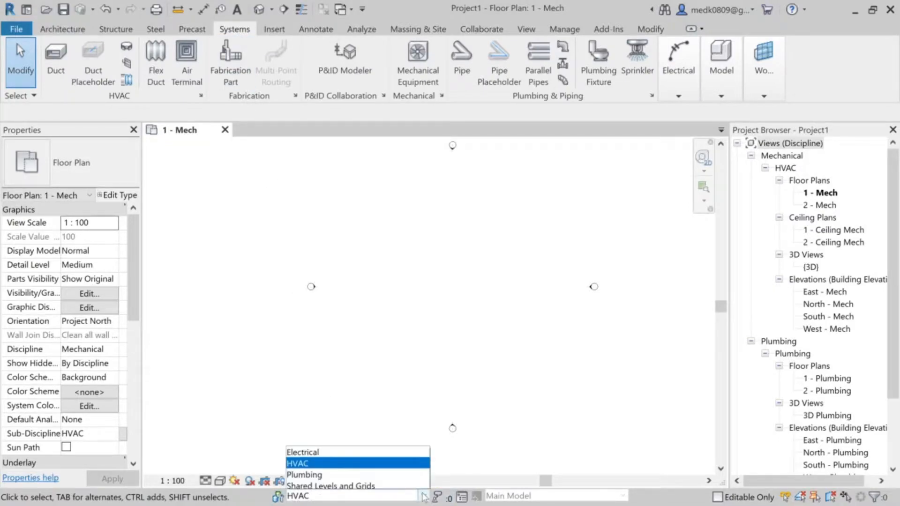
{"action": "left_click", "coordinate": [399, 457]}
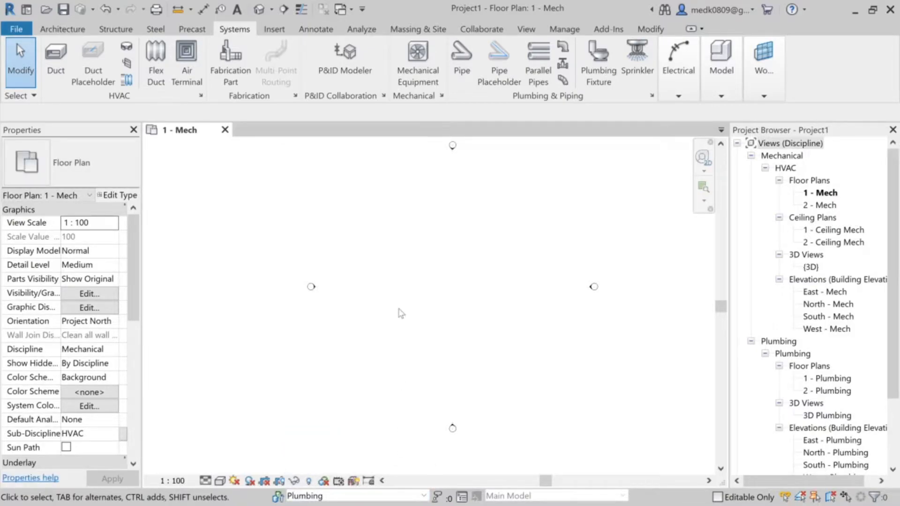
{"action": "scroll", "coordinate": [400, 312], "scroll_direction": "down", "scroll_amount": 1}
{"action": "middle_click_drag", "start_coordinate": [472, 249], "coordinate": [445, 249]}
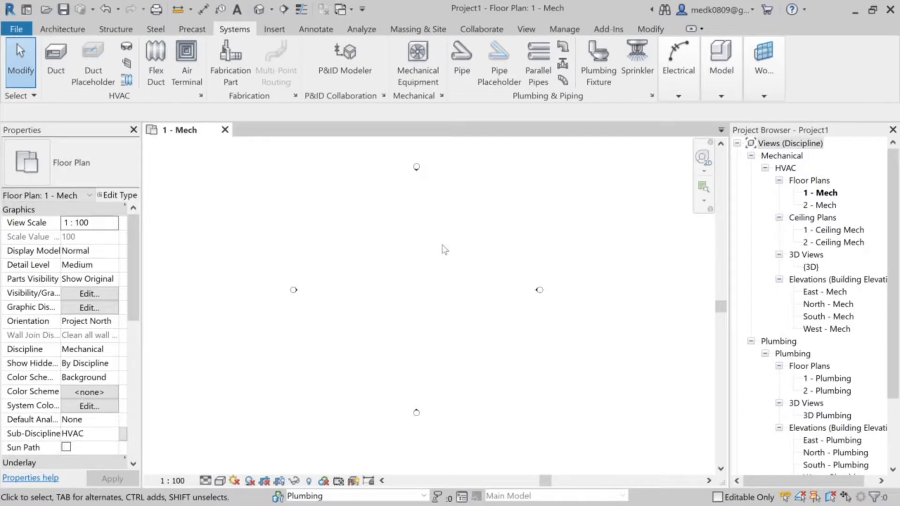
Save the project to the Desktop as Central Model
{"action": "left_click", "coordinate": [17, 29]}
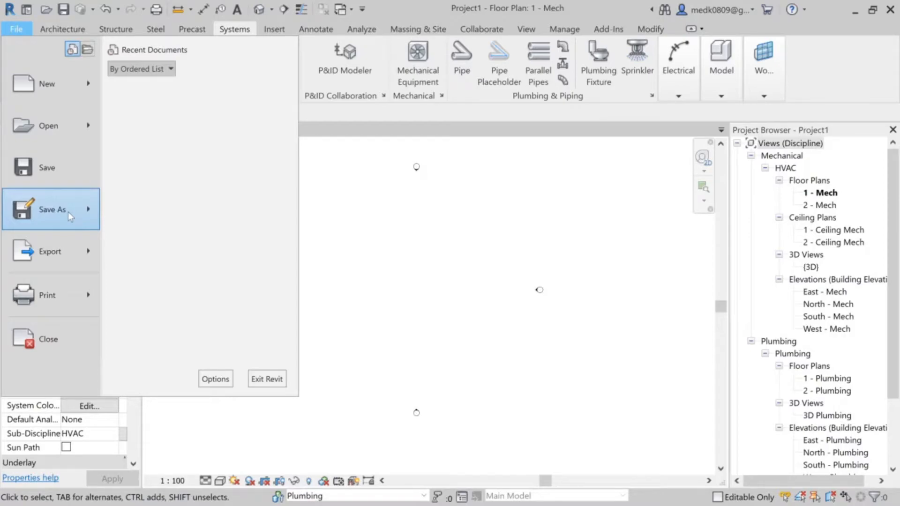
{"action": "mouse_move", "coordinate": [68, 211]}
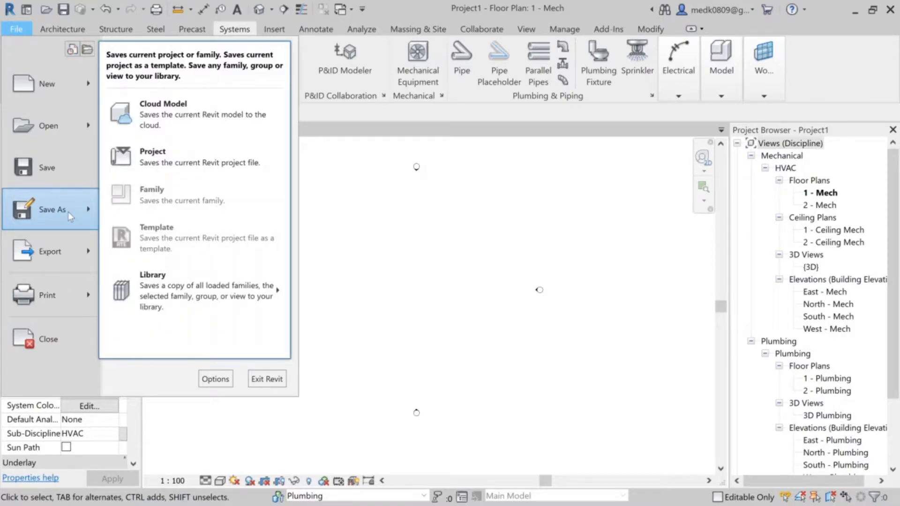
{"action": "left_click", "coordinate": [156, 160]}
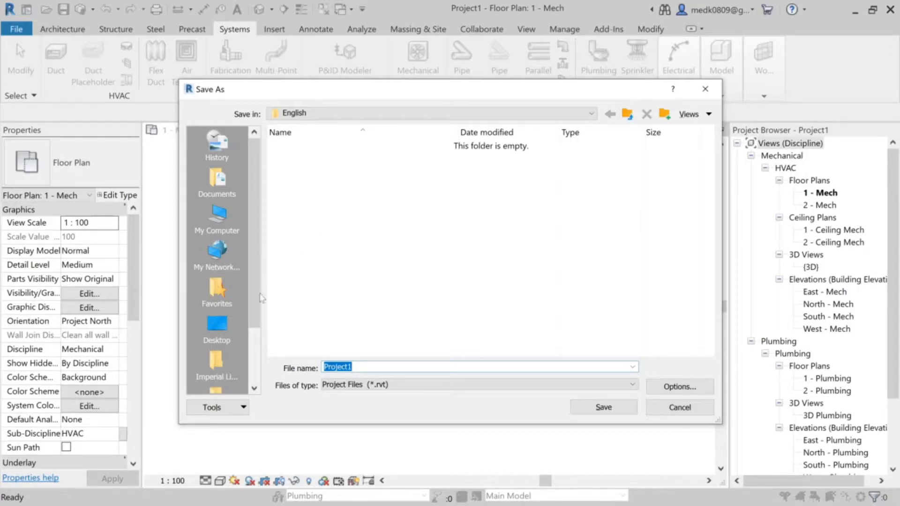
{"action": "left_click", "coordinate": [225, 330]}
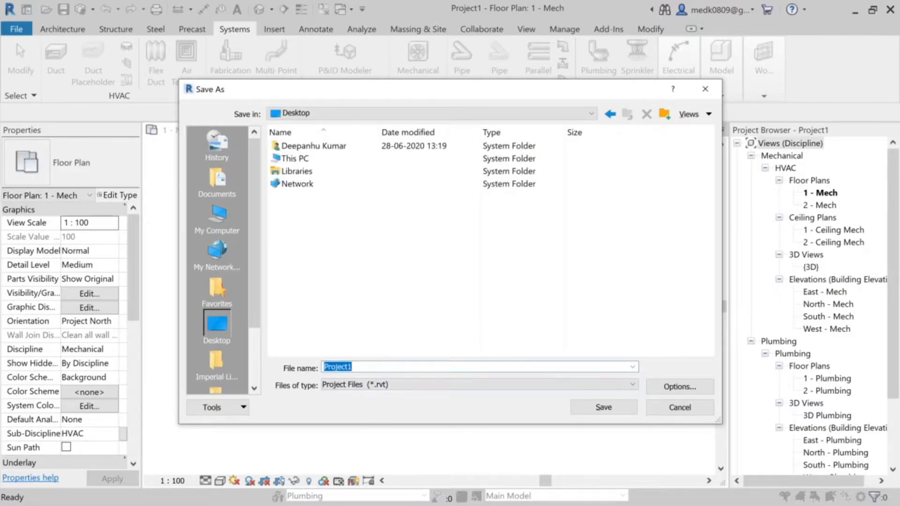
{"action": "type", "text": "Central Model"}
{"action": "left_click", "coordinate": [596, 406]}
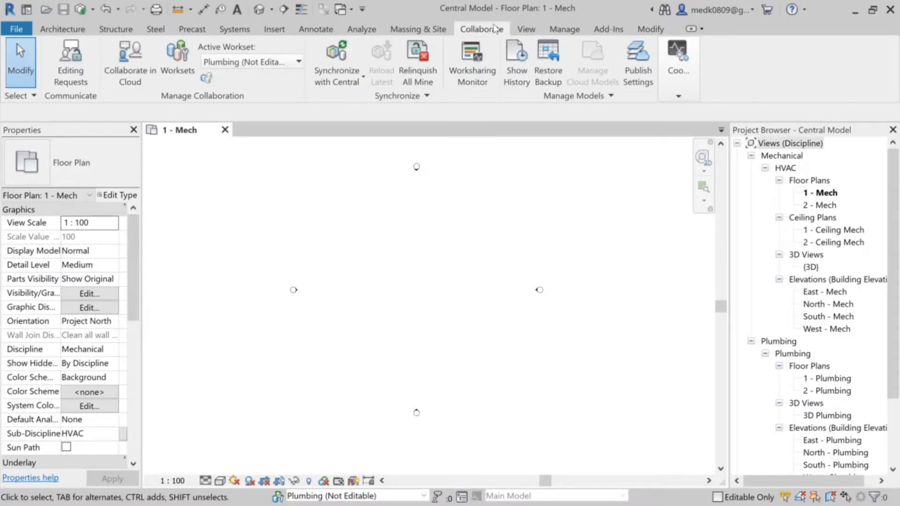
Relinquish all owned worksets and synchronize with central immediately, checking the worksets' owners and editable status
{"action": "left_click", "coordinate": [427, 78]}
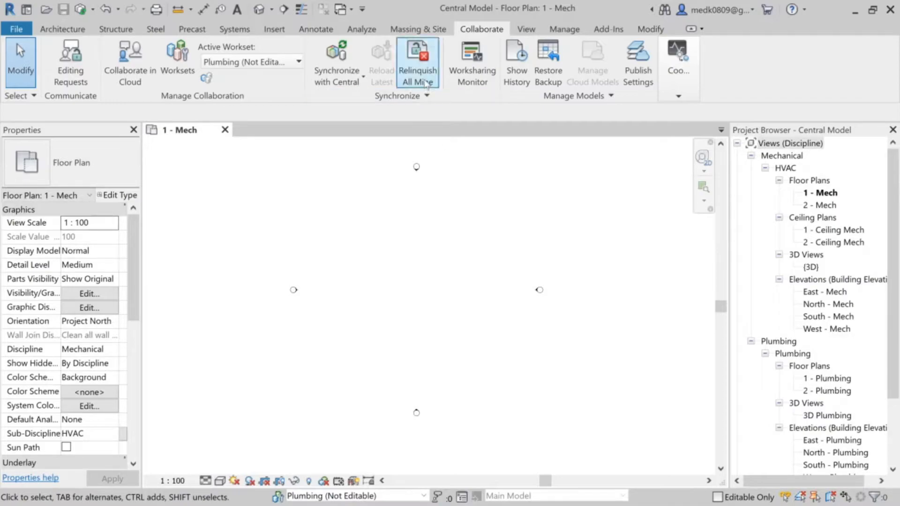
{"action": "left_click", "coordinate": [361, 79]}
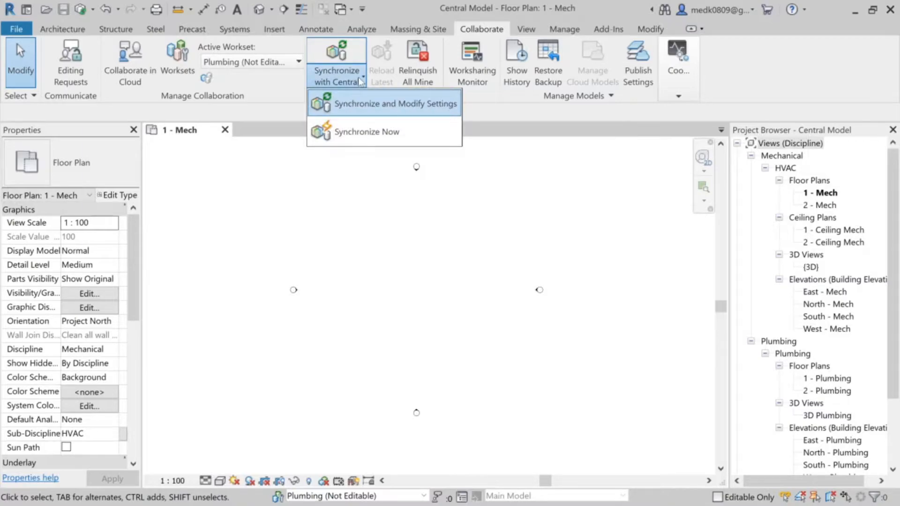
{"action": "left_click", "coordinate": [361, 133]}
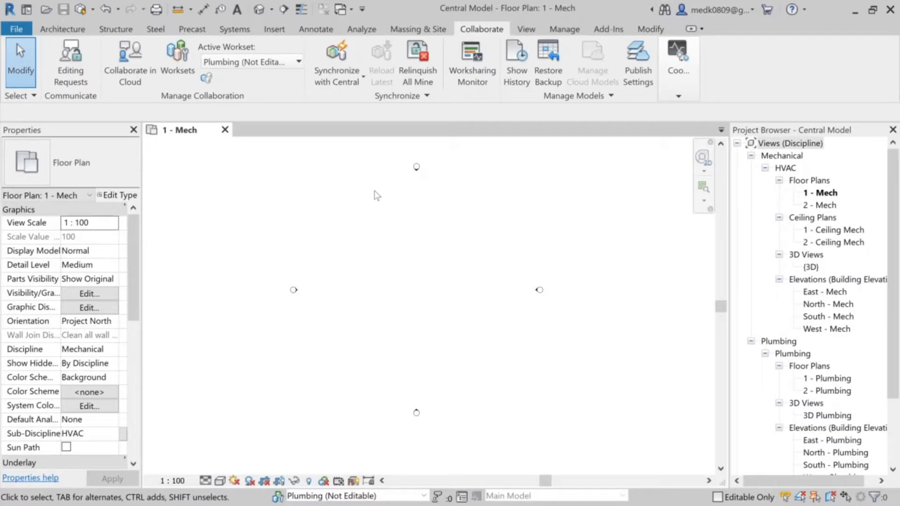
{"action": "left_click", "coordinate": [183, 68]}
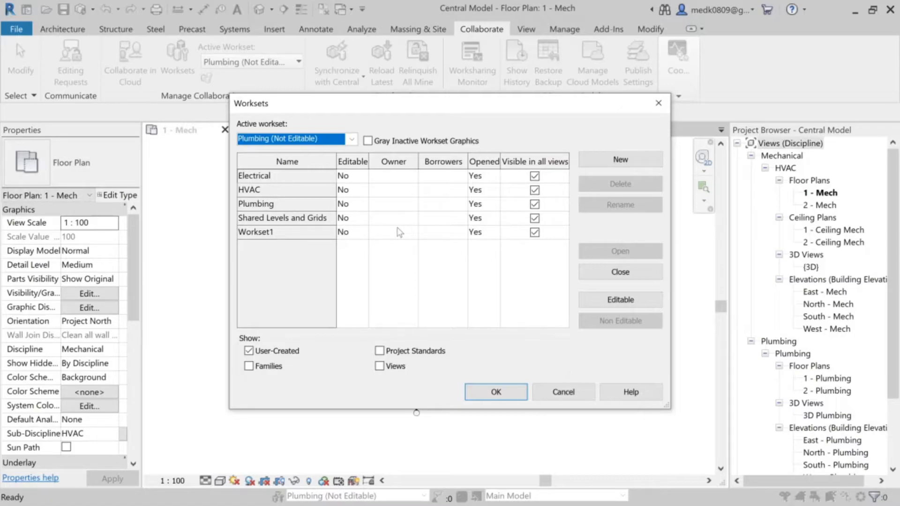
{"action": "left_click", "coordinate": [505, 393]}
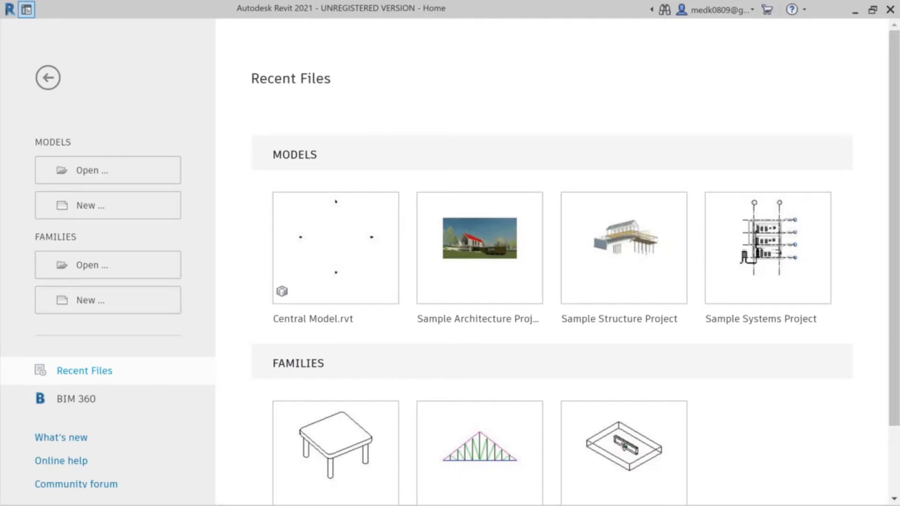
Open Central Model.rvt from the Desktop as a new local copy
{"action": "left_click", "coordinate": [92, 171]}
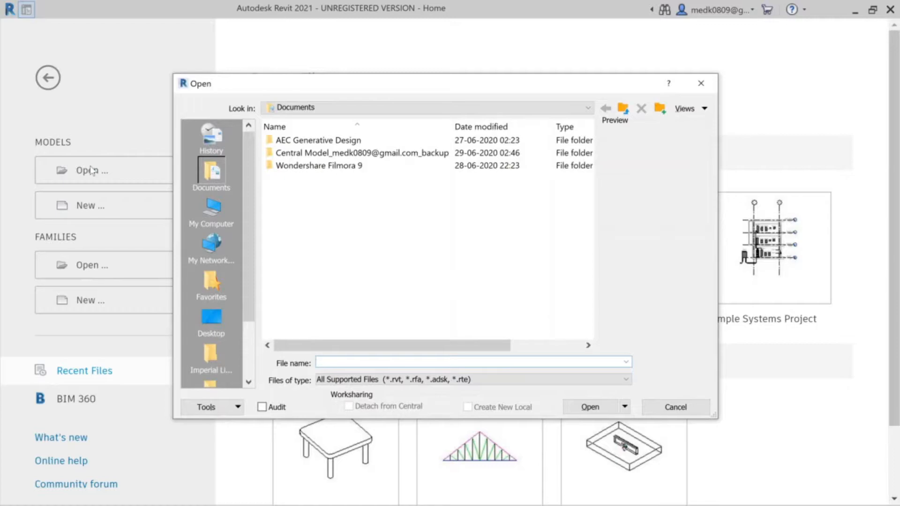
{"action": "left_click", "coordinate": [219, 327]}
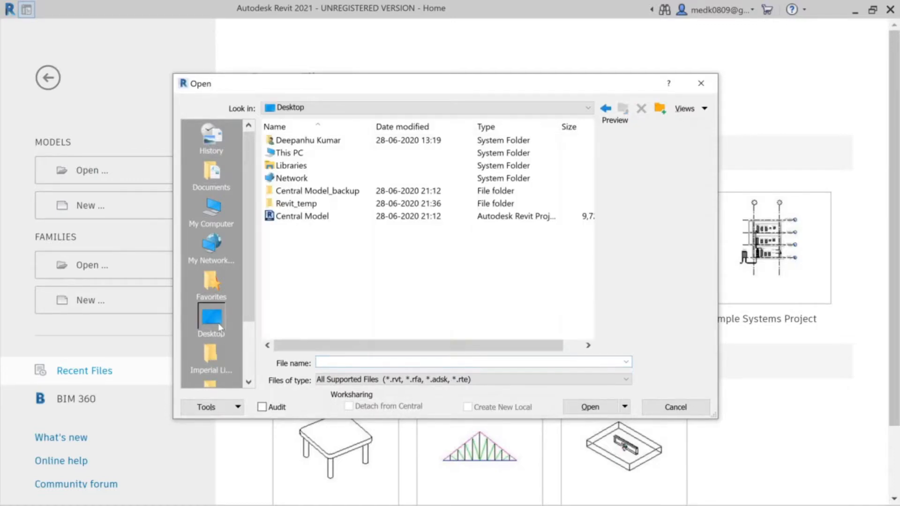
{"action": "left_click", "coordinate": [307, 220]}
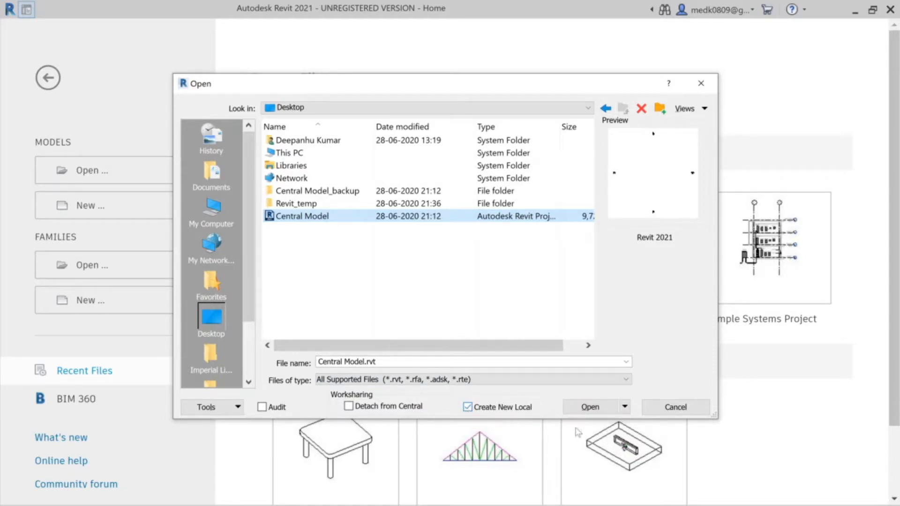
{"action": "left_click", "coordinate": [588, 407]}
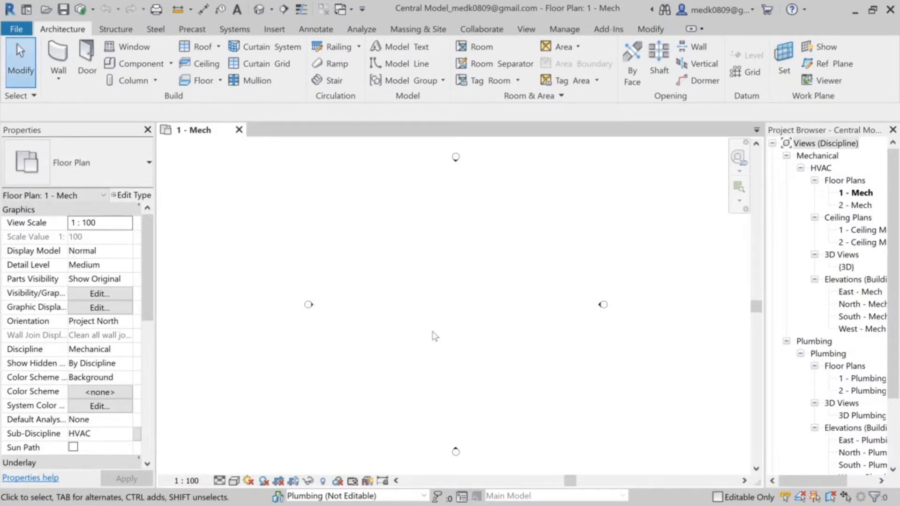
Check the default path for user files in the program's file location options
{"action": "scroll", "coordinate": [434, 333], "scroll_direction": "down", "scroll_amount": 2}
{"action": "middle_click_drag", "start_coordinate": [500, 323], "coordinate": [470, 320]}
{"action": "left_click", "coordinate": [10, 29]}
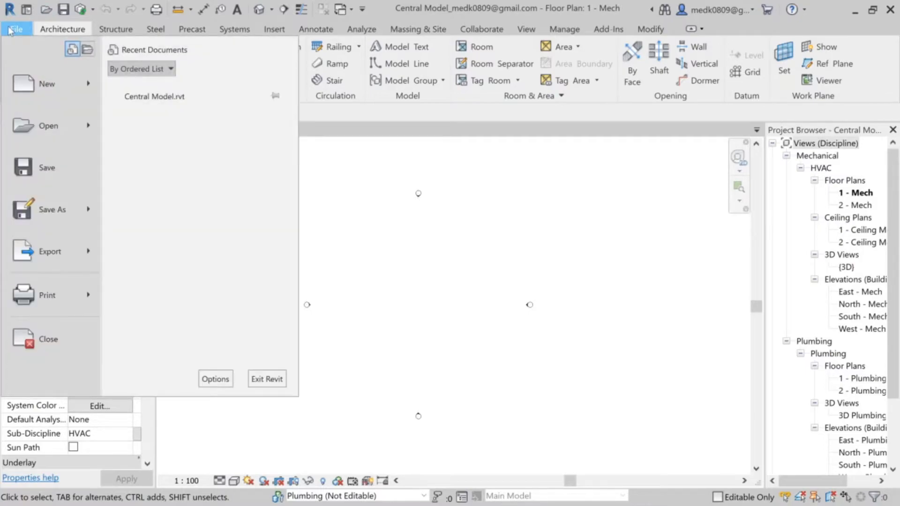
{"action": "left_click", "coordinate": [218, 381]}
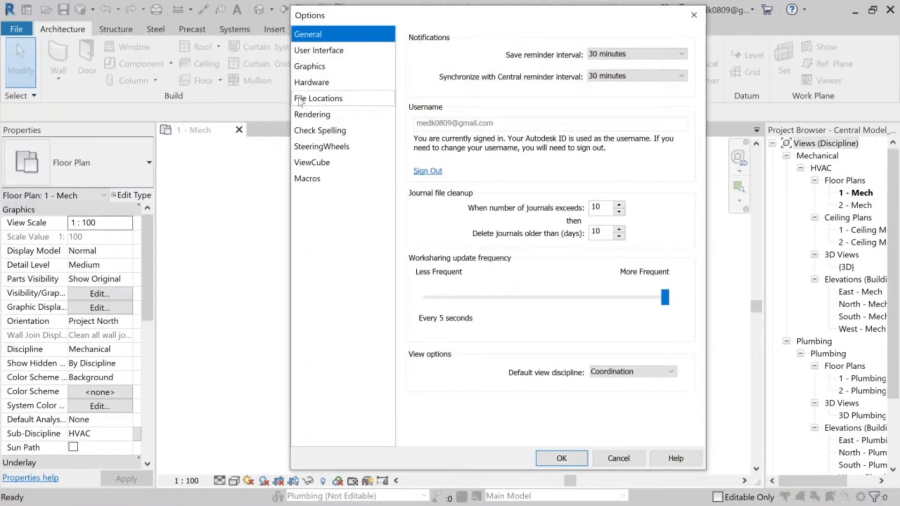
{"action": "left_click", "coordinate": [301, 99]}
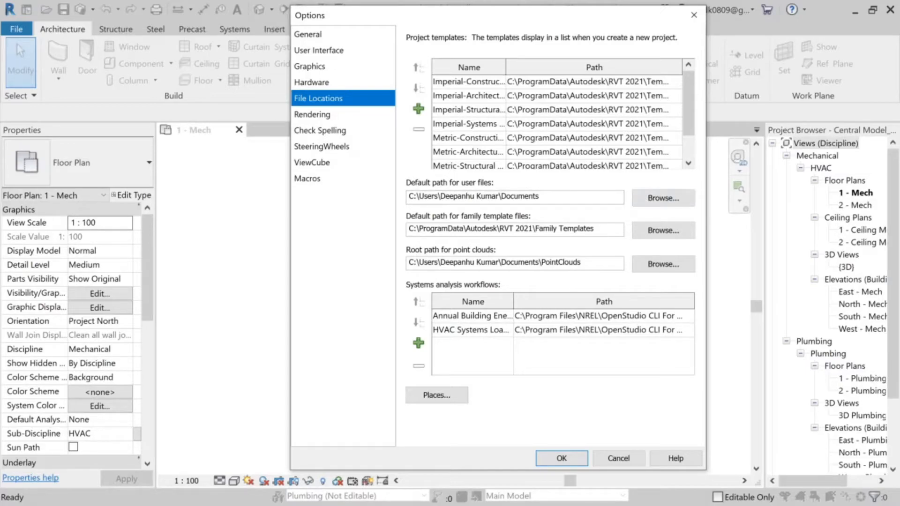
{"action": "left_click", "coordinate": [576, 453]}
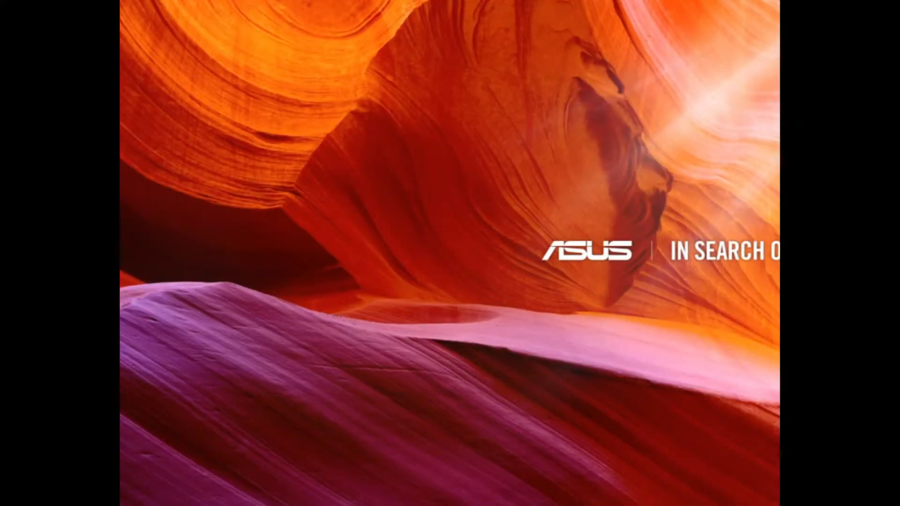
Switch to File Explorer and locate the local copy of the central model in the Documents folder
{"action": "key", "text": "super+e"}
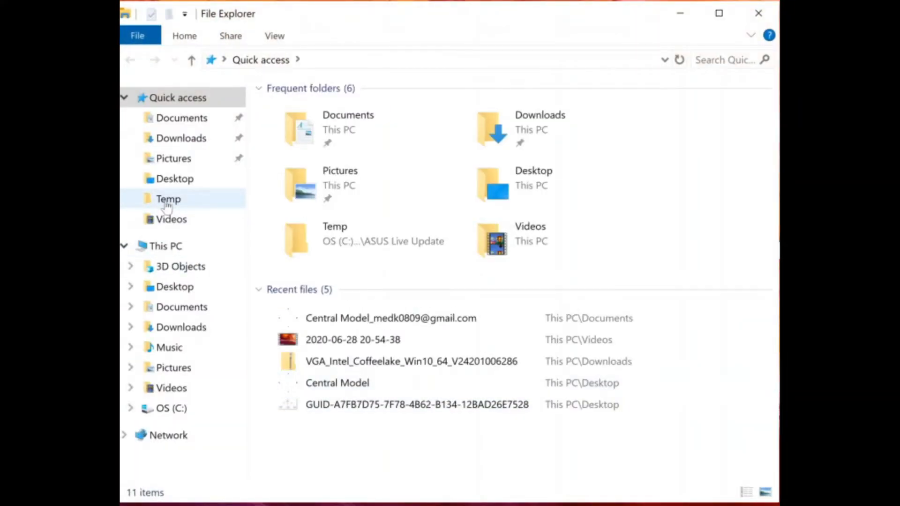
{"action": "left_click", "coordinate": [184, 123]}
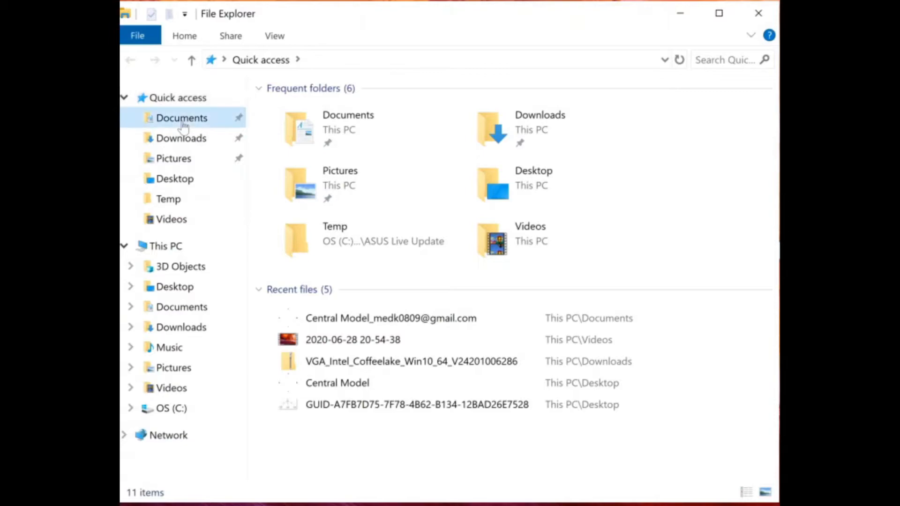
{"action": "left_click", "coordinate": [302, 170]}
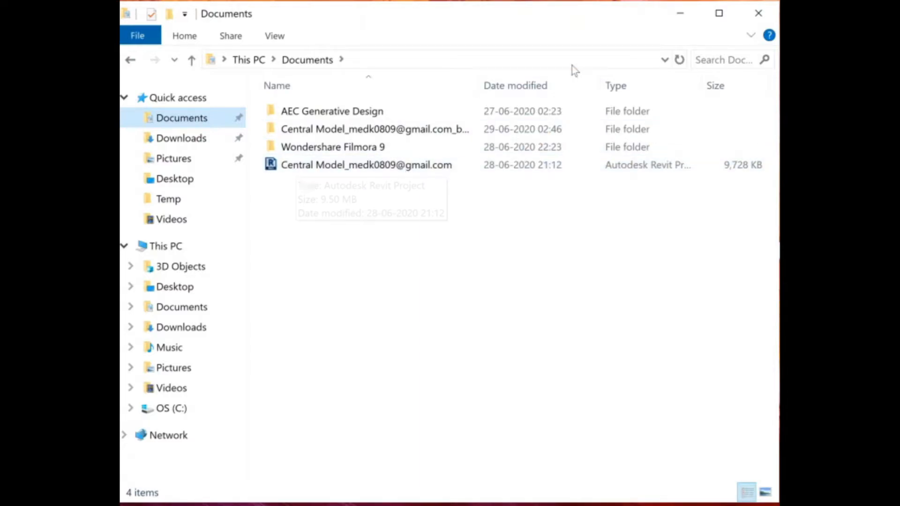
{"action": "left_click", "coordinate": [685, 11]}
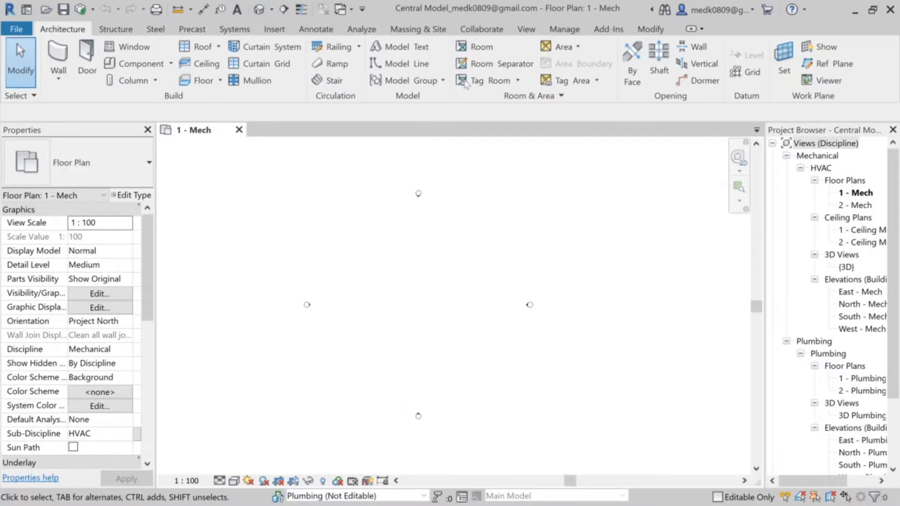
Review the Synchronize with Central settings without applying them, and synchronize the local model immediately
{"action": "left_click", "coordinate": [483, 29]}
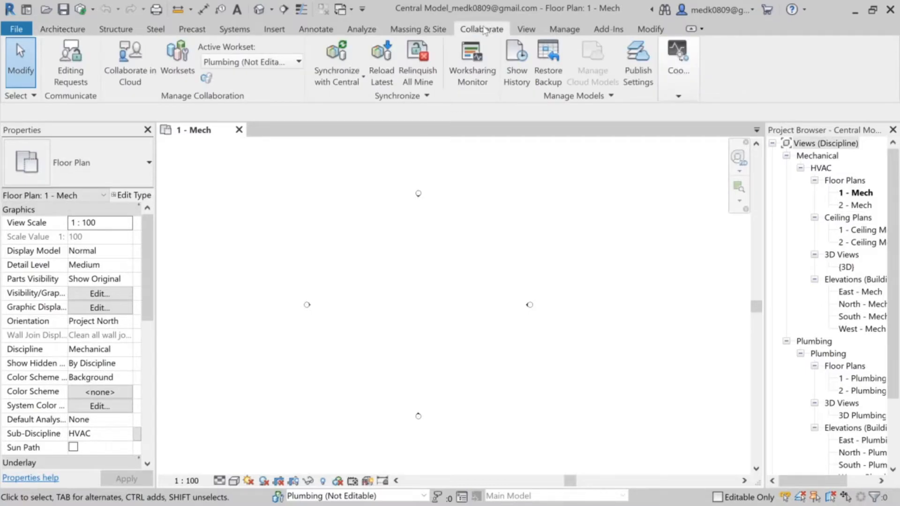
{"action": "left_click", "coordinate": [350, 81]}
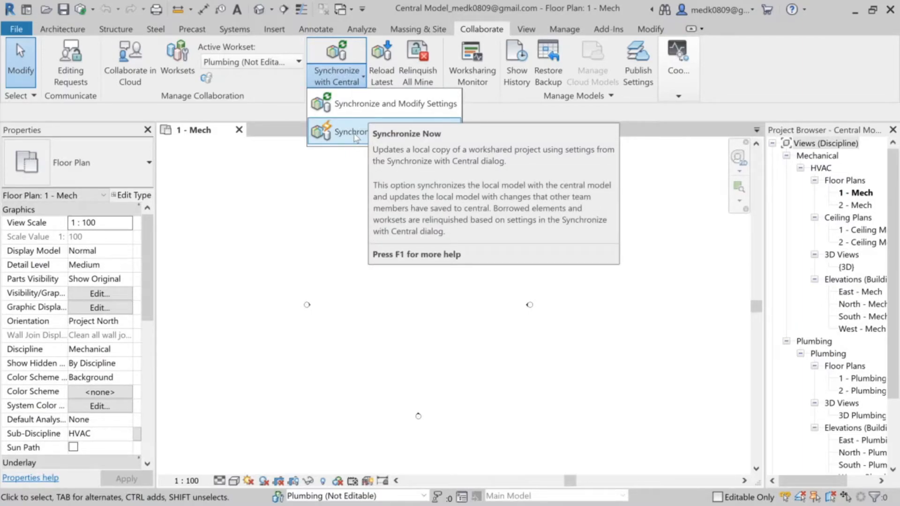
{"action": "left_click", "coordinate": [361, 110]}
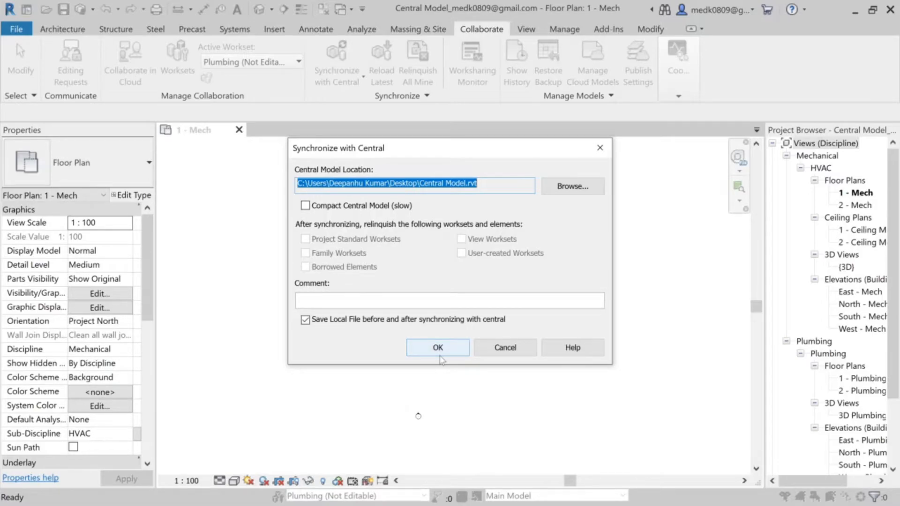
{"action": "left_click", "coordinate": [489, 357]}
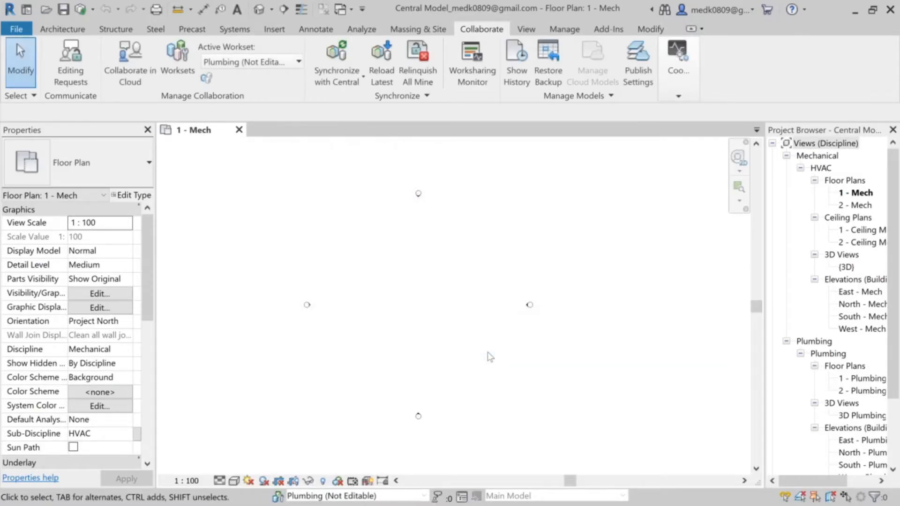
{"action": "left_click", "coordinate": [351, 83]}
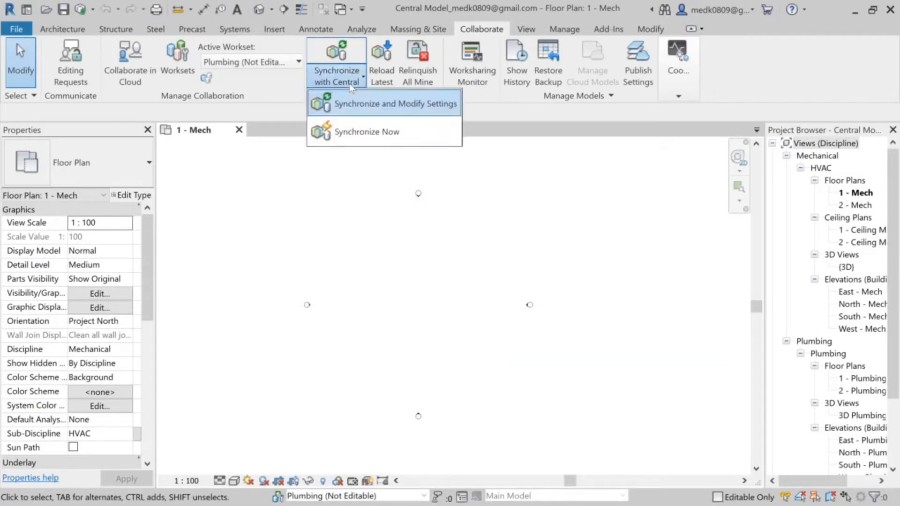
{"action": "left_click", "coordinate": [359, 131]}
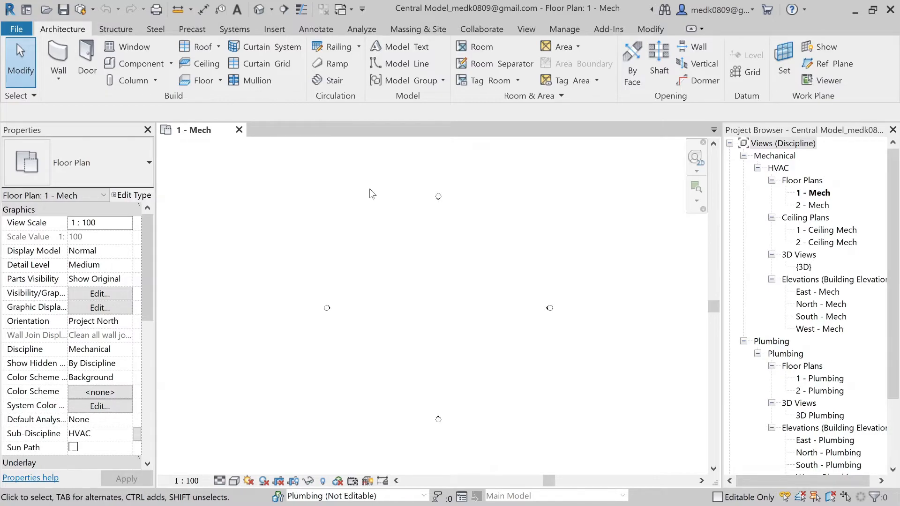
Make HVAC the active workset and view the Synchronize and Modify Settings options
{"action": "left_click", "coordinate": [475, 29]}
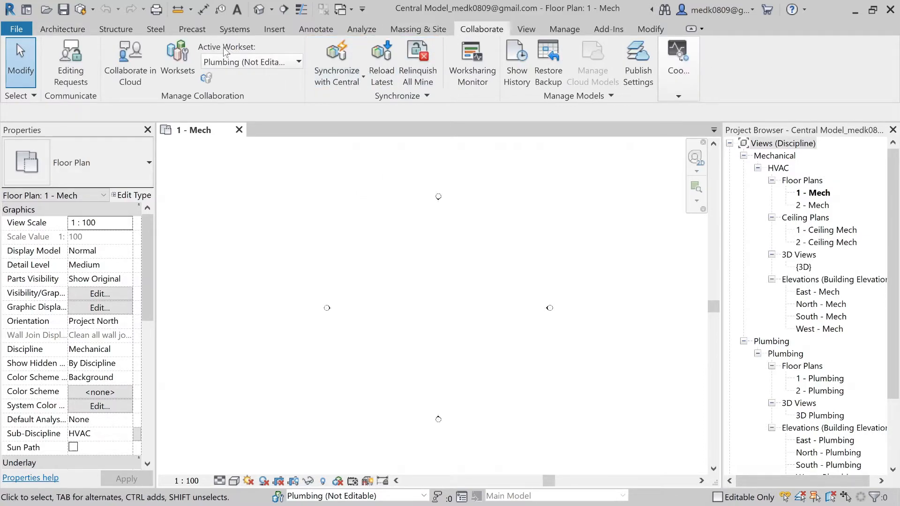
{"action": "left_click", "coordinate": [236, 63]}
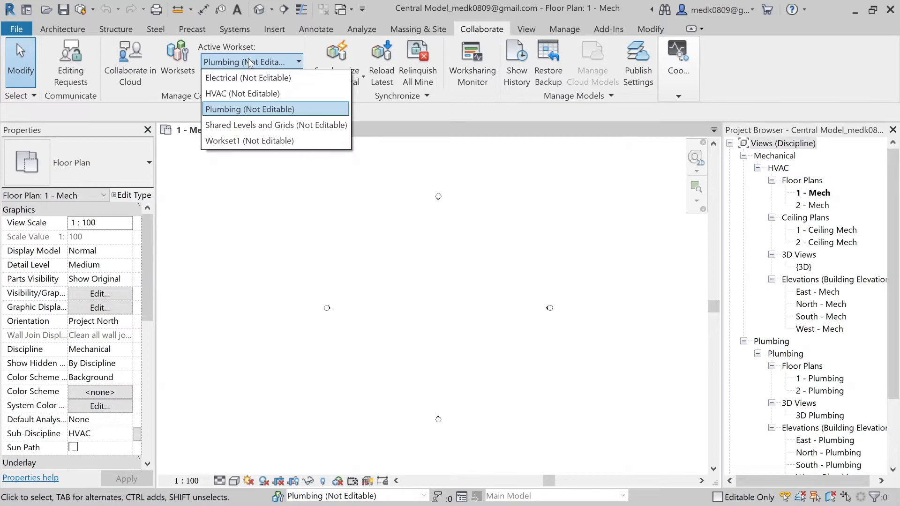
{"action": "left_click", "coordinate": [243, 95]}
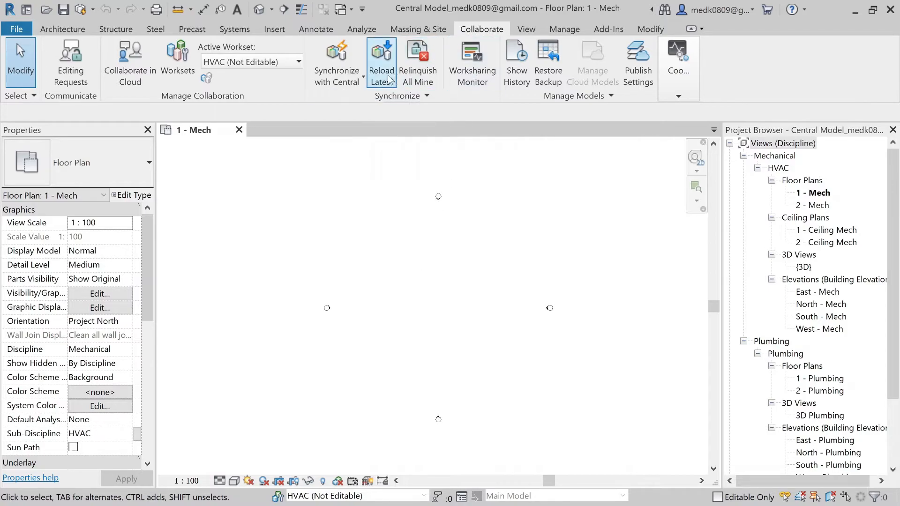
{"action": "left_click", "coordinate": [361, 84]}
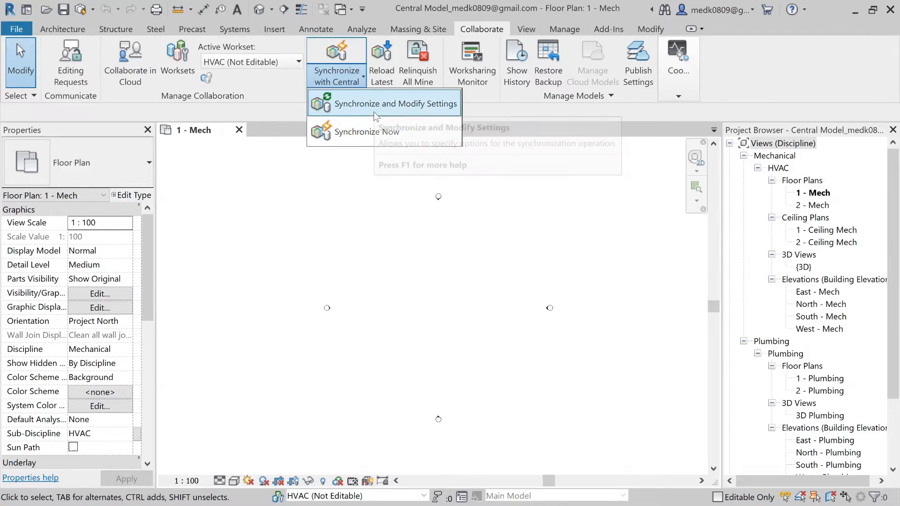
{"action": "left_click", "coordinate": [380, 104]}
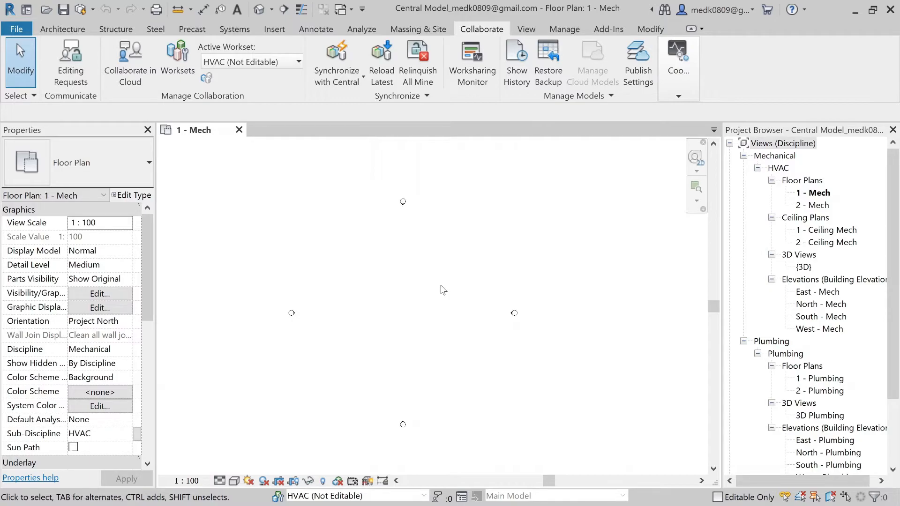
Set the HVAC workset's Editable status to Yes in the Worksets dialog
{"action": "left_click", "coordinate": [193, 55]}
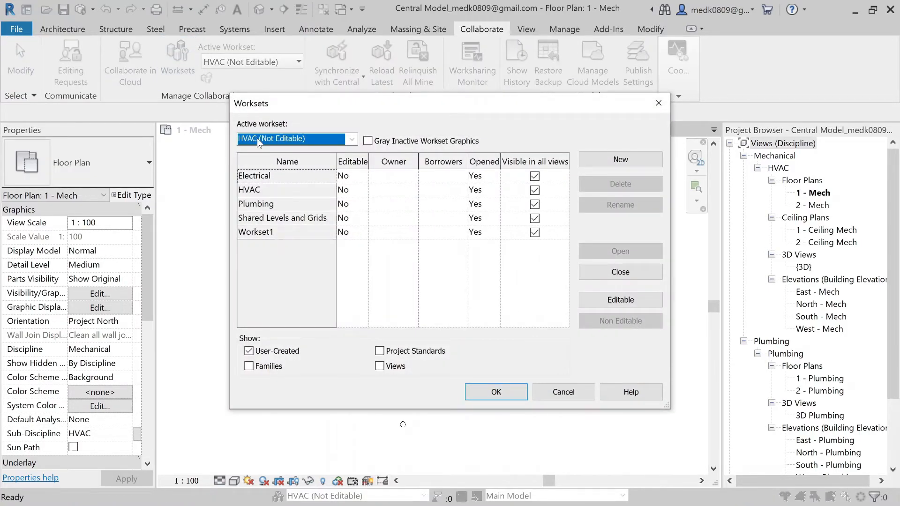
{"action": "left_click", "coordinate": [282, 192]}
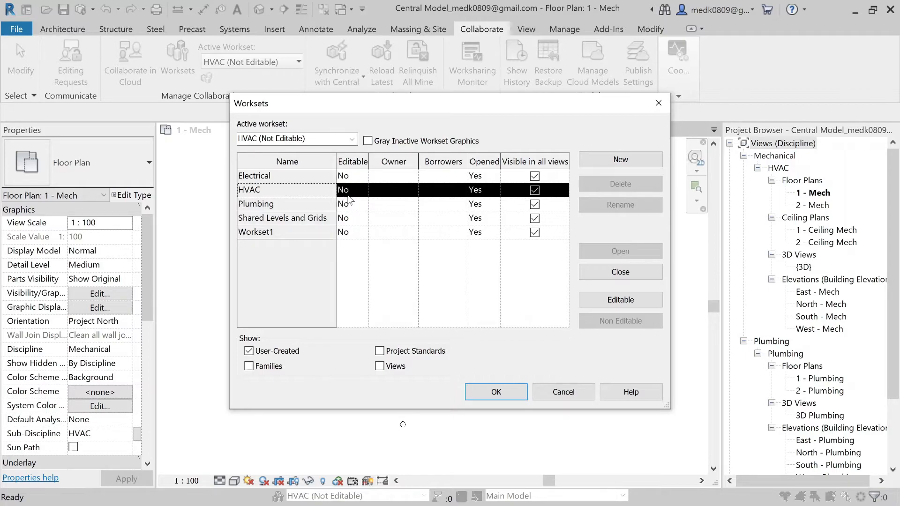
{"action": "left_click", "coordinate": [364, 199]}
{"action": "left_click", "coordinate": [353, 209]}
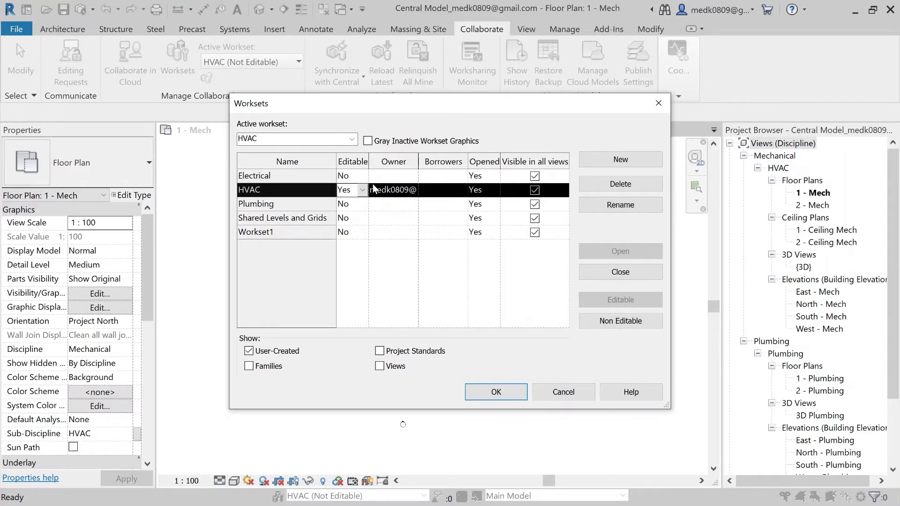
{"action": "left_click", "coordinate": [491, 393]}
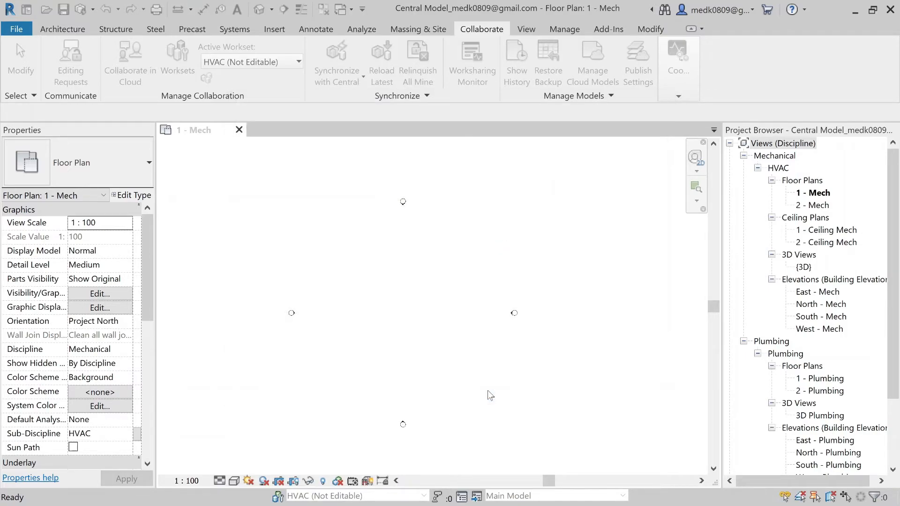
Check the worksets' editable status in the active workset list and view the synchronization options
{"action": "left_click", "coordinate": [252, 63]}
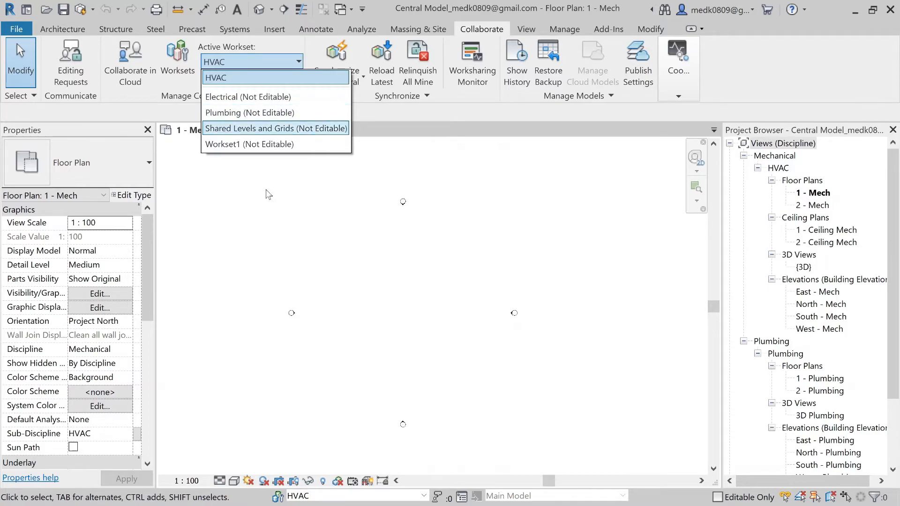
{"action": "left_click", "coordinate": [276, 210]}
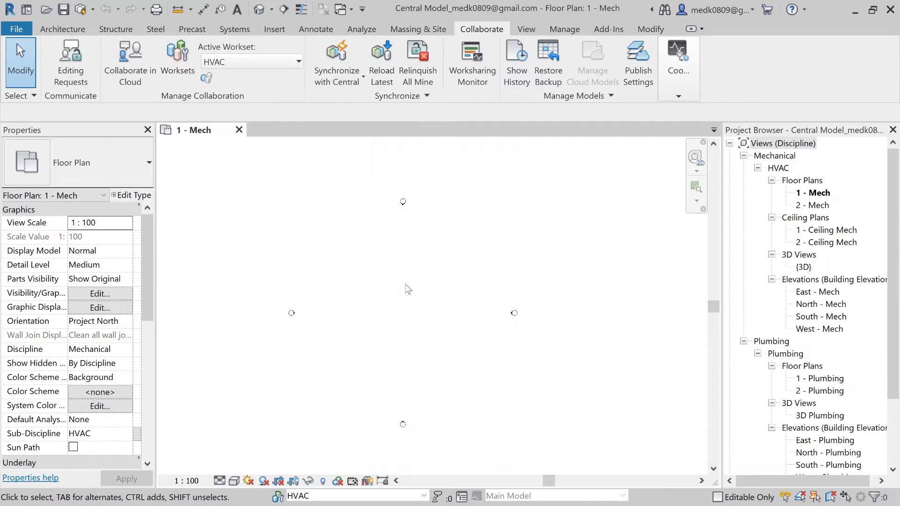
{"action": "left_click", "coordinate": [342, 81]}
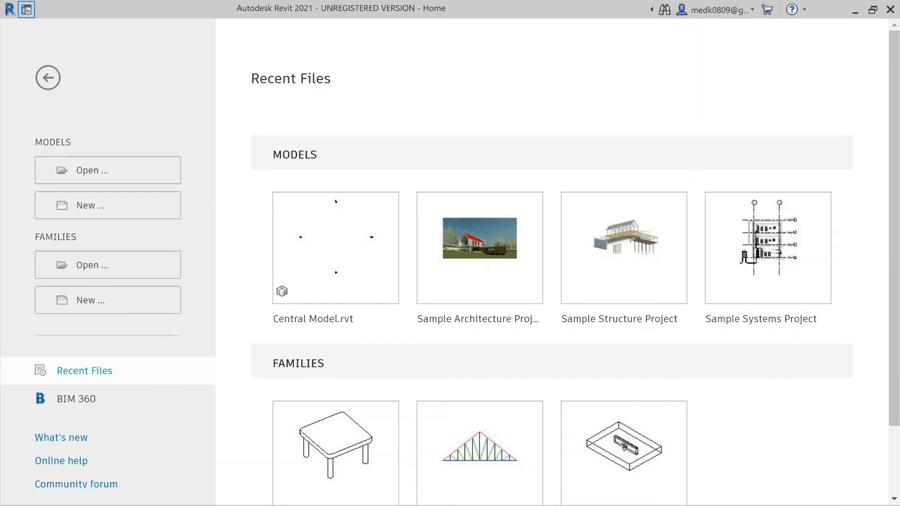
Open Central Model.rvt from the Desktop detached from central with worksets preserved, and review the detached model's worksets
{"action": "left_click", "coordinate": [134, 169]}
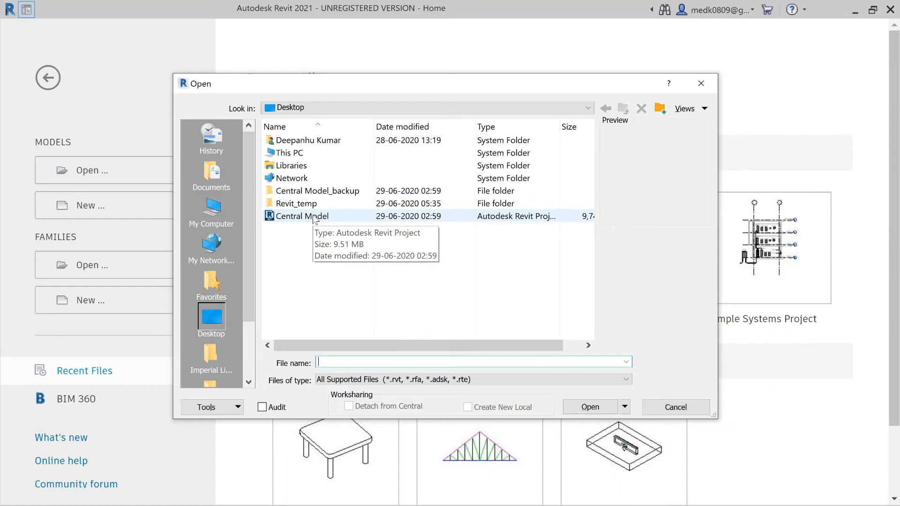
{"action": "left_click", "coordinate": [314, 217]}
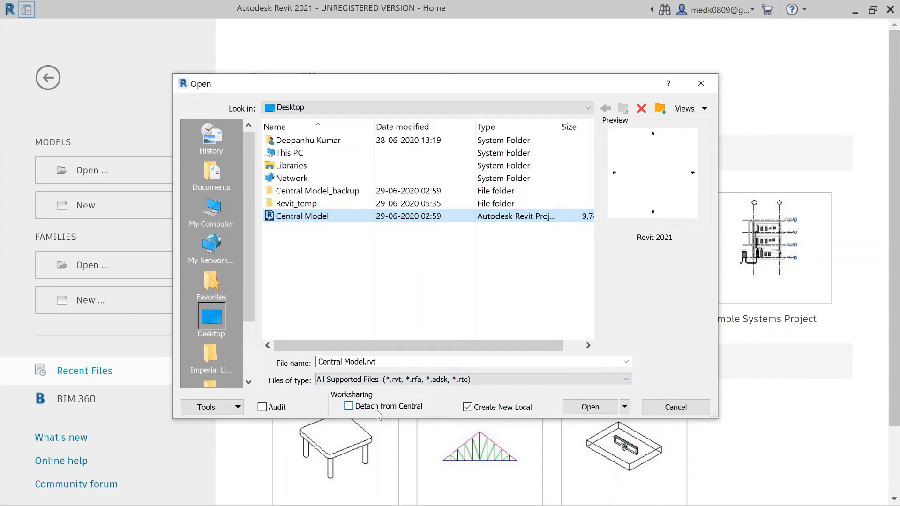
{"action": "left_click", "coordinate": [348, 407]}
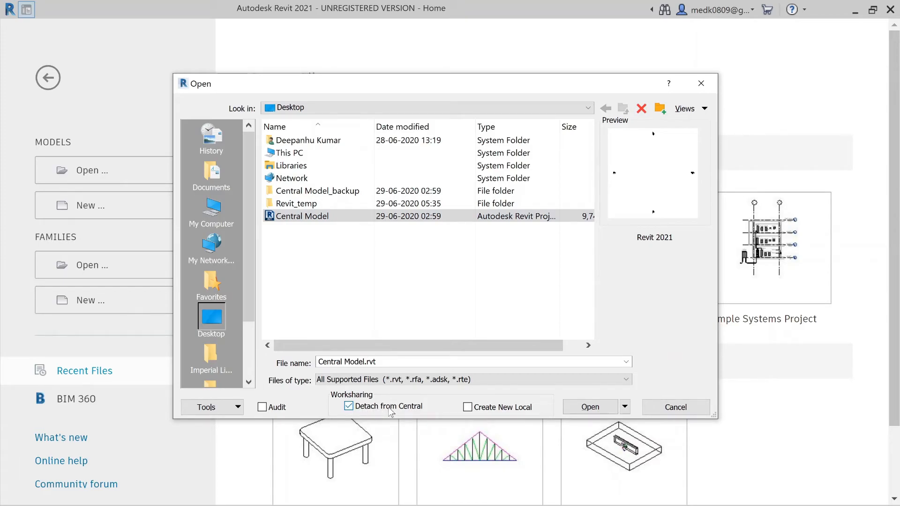
{"action": "left_click", "coordinate": [582, 408]}
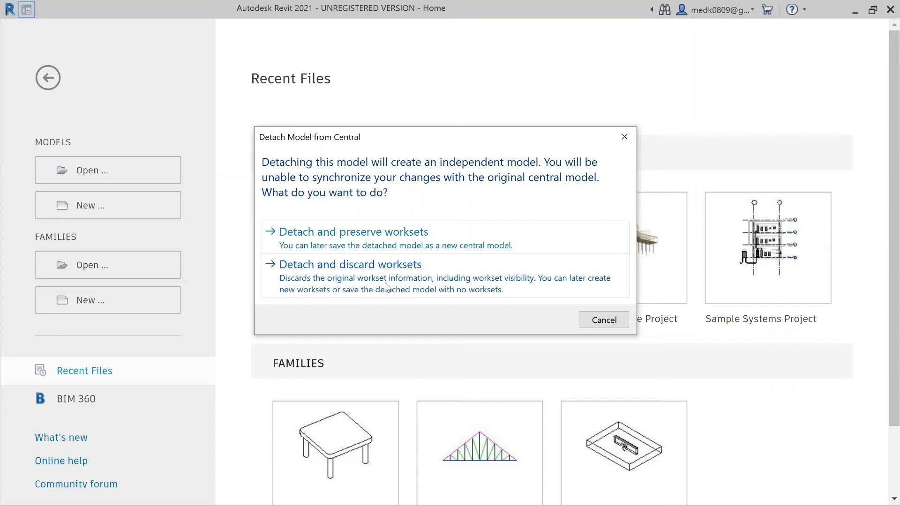
{"action": "left_click", "coordinate": [370, 239]}
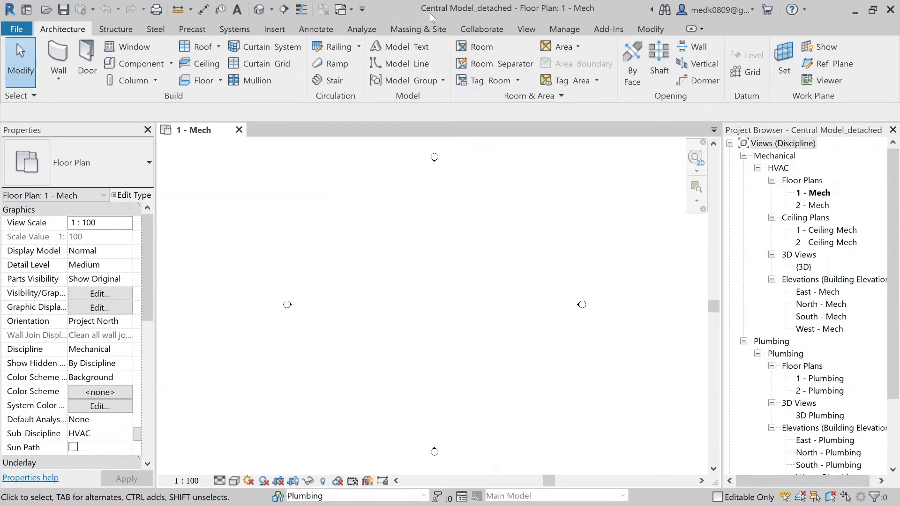
{"action": "left_click", "coordinate": [490, 30]}
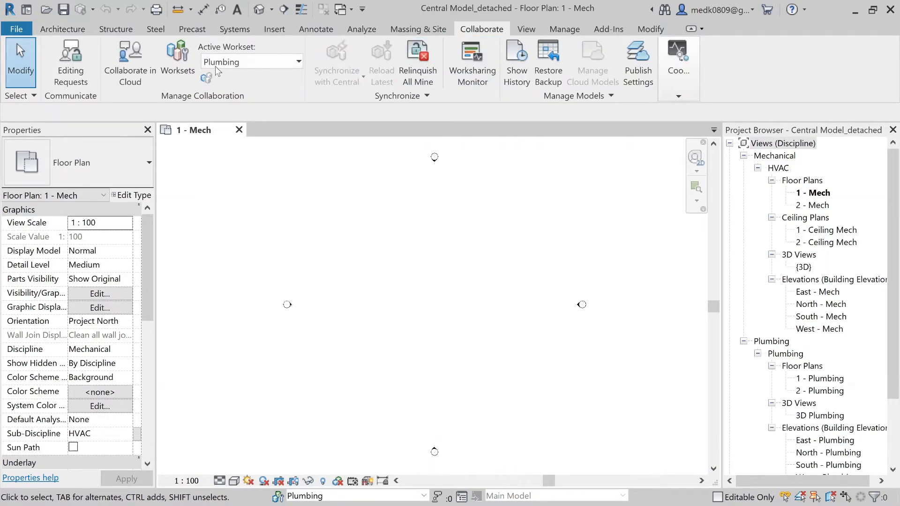
{"action": "left_click", "coordinate": [181, 60]}
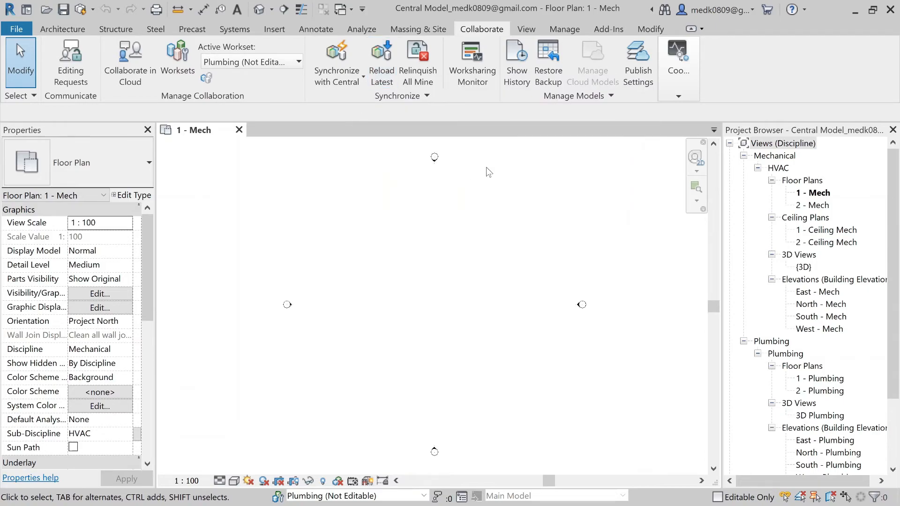
Review the saved-version history of the local copy of the central model in the Documents folder
{"action": "left_click", "coordinate": [516, 71]}
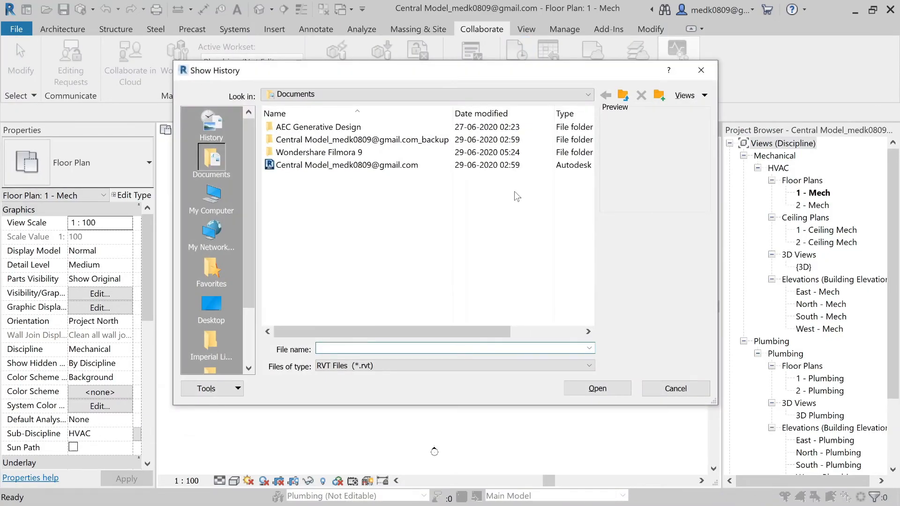
{"action": "left_click", "coordinate": [366, 165]}
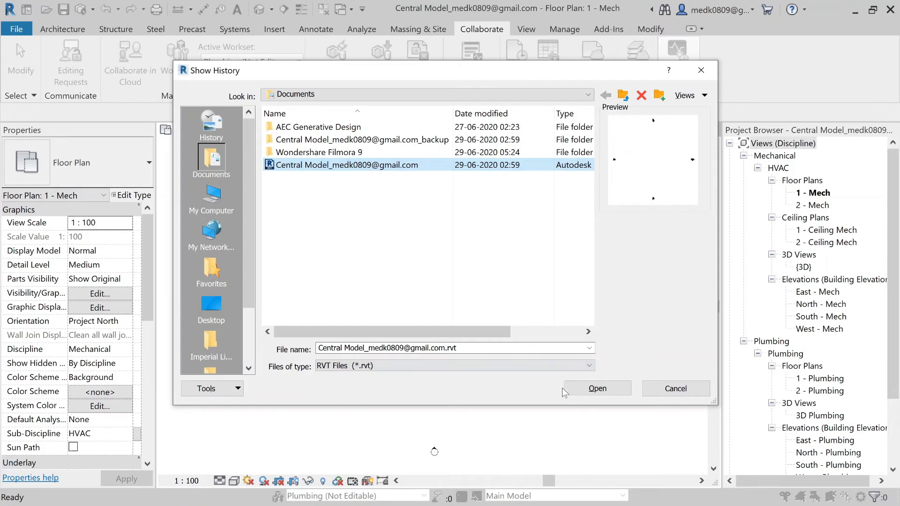
{"action": "left_click", "coordinate": [577, 389]}
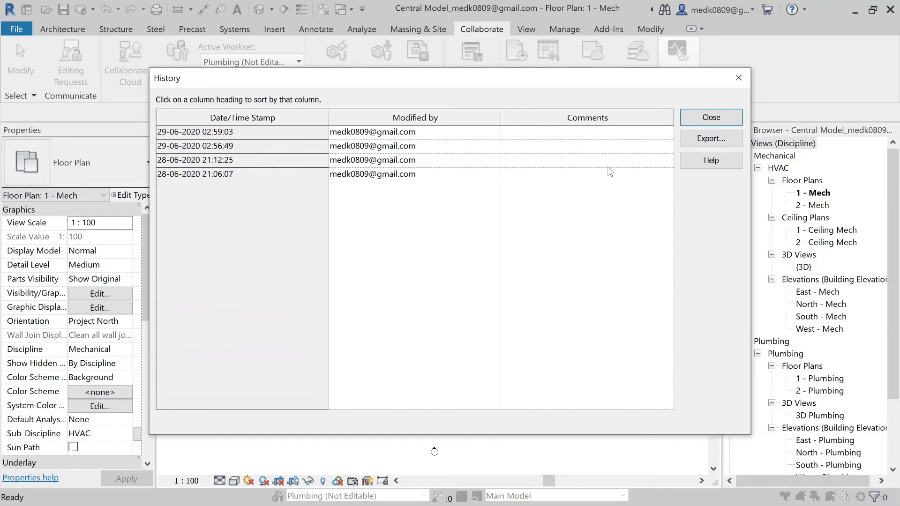
{"action": "left_click", "coordinate": [690, 125]}
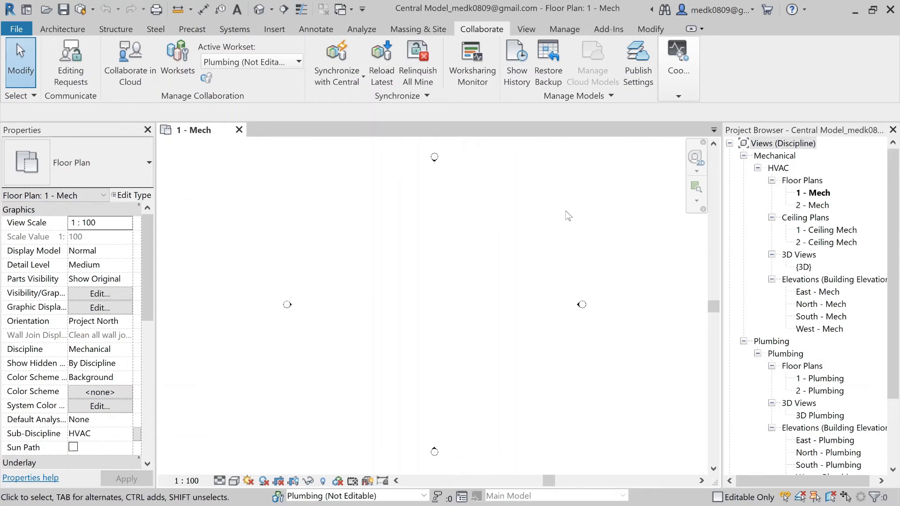
Load the restorable backups from the Desktop's Central Model_backup folder and look through versions 3, 2 and 1
{"action": "left_click", "coordinate": [546, 60]}
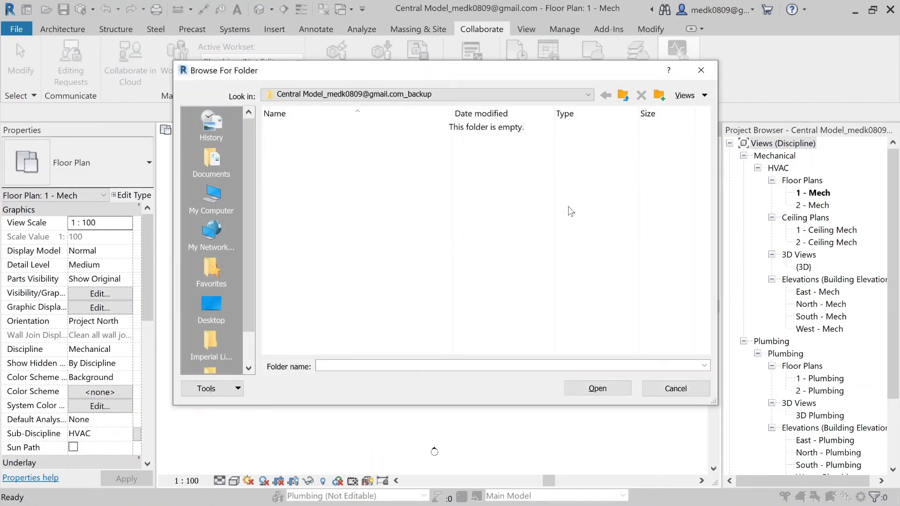
{"action": "left_click", "coordinate": [224, 298]}
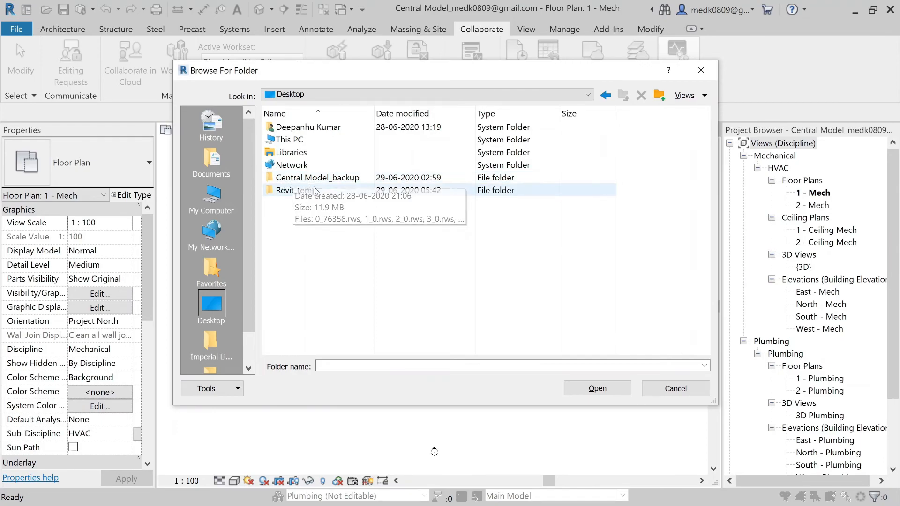
{"action": "left_click", "coordinate": [332, 182]}
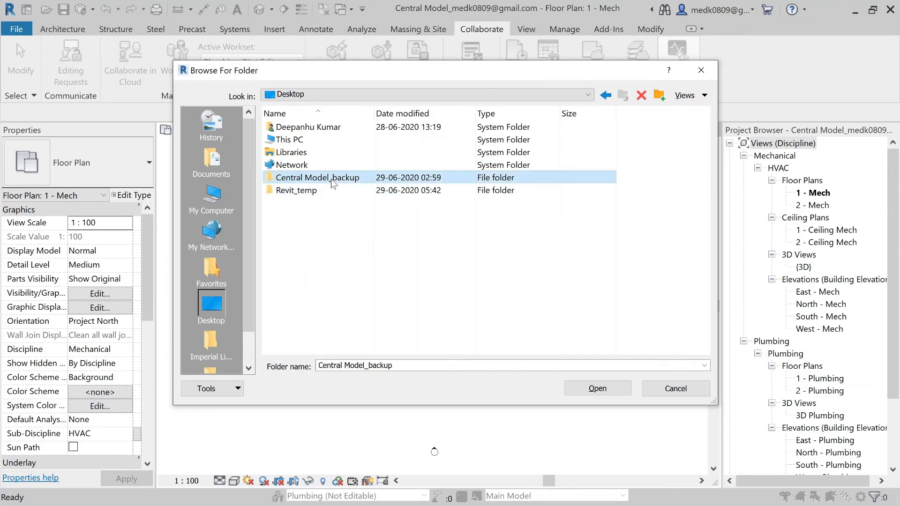
{"action": "left_click", "coordinate": [598, 390]}
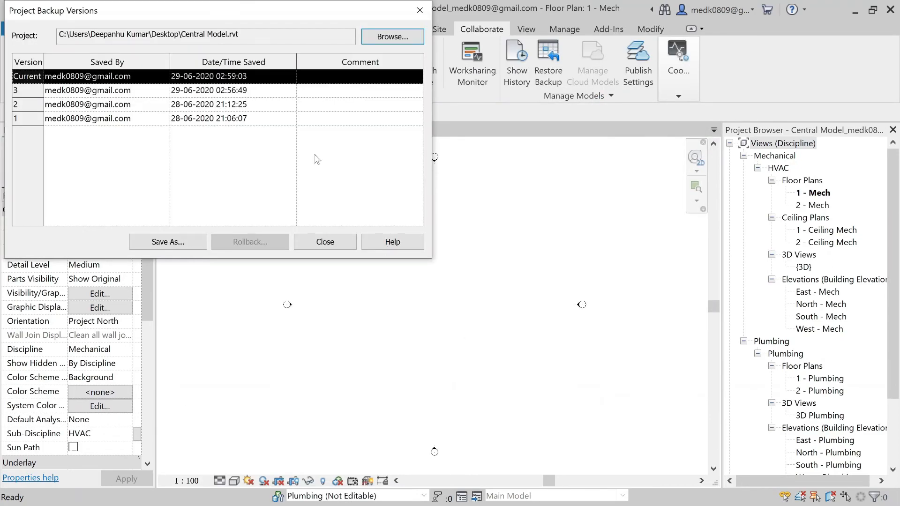
{"action": "left_click_drag", "start_coordinate": [220, 16], "coordinate": [445, 121]}
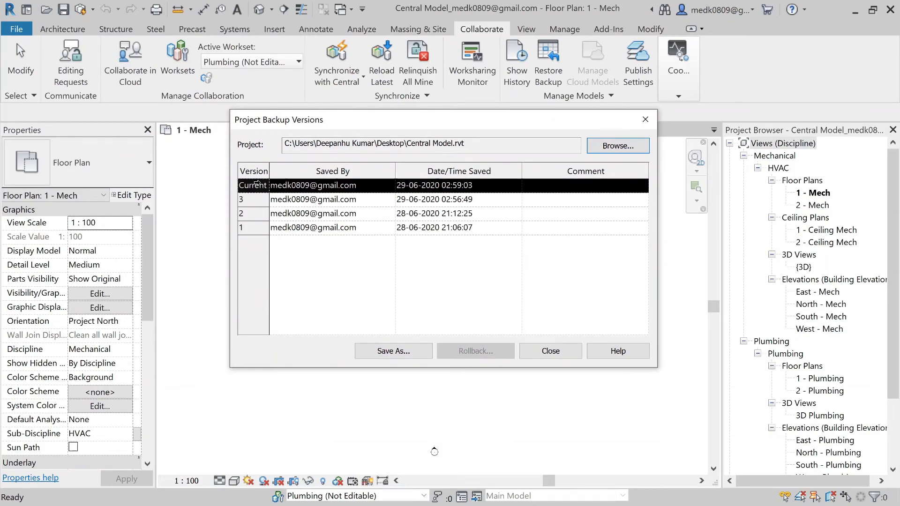
{"action": "left_click", "coordinate": [255, 199]}
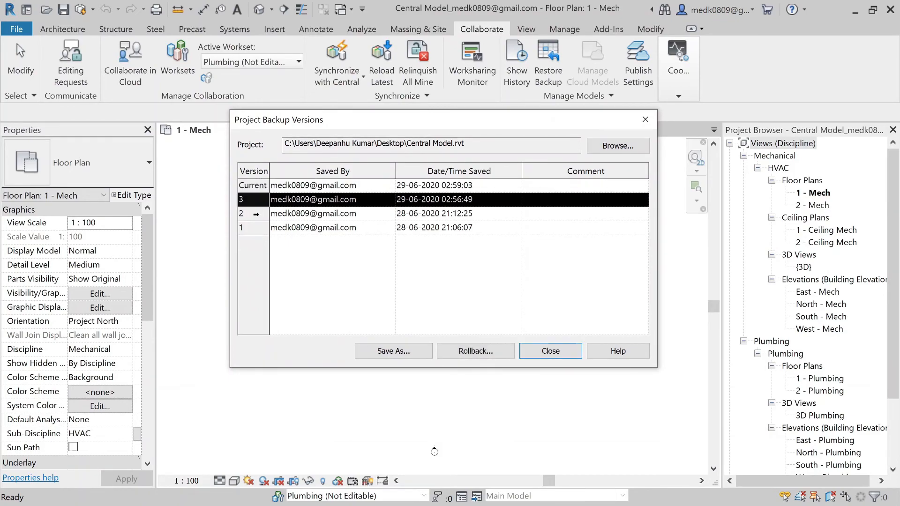
{"action": "left_click", "coordinate": [257, 213]}
{"action": "left_click", "coordinate": [257, 228]}
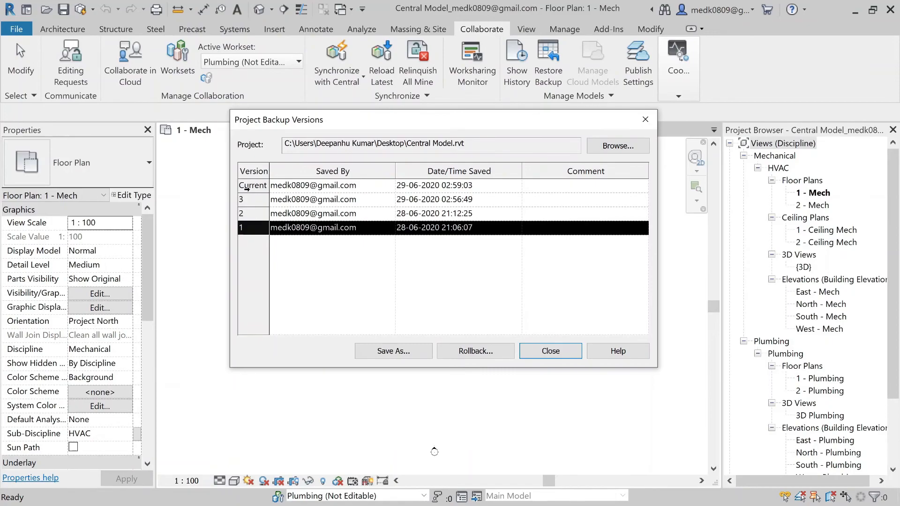
Extract the Current backup version as Central Model_29Jun2020_025903 into the local copy's backup folder and open the extracted project
{"action": "left_click", "coordinate": [247, 187]}
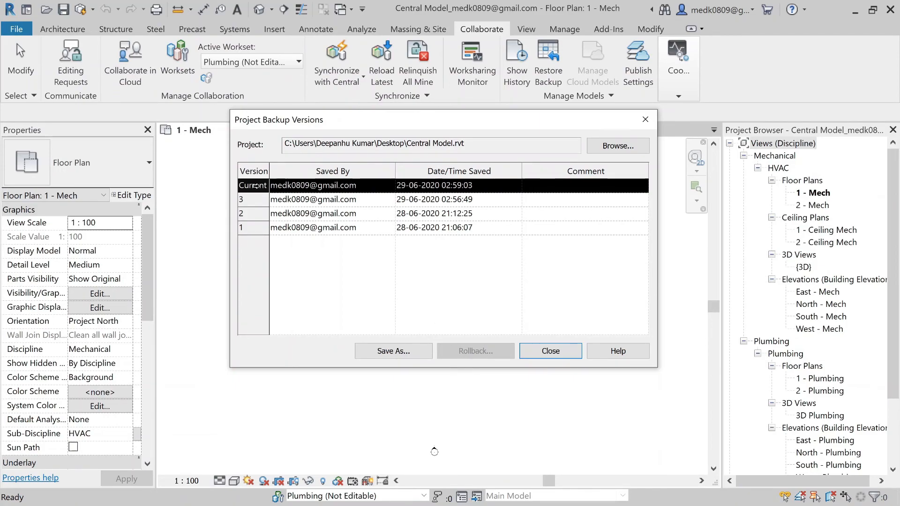
{"action": "left_click", "coordinate": [413, 351]}
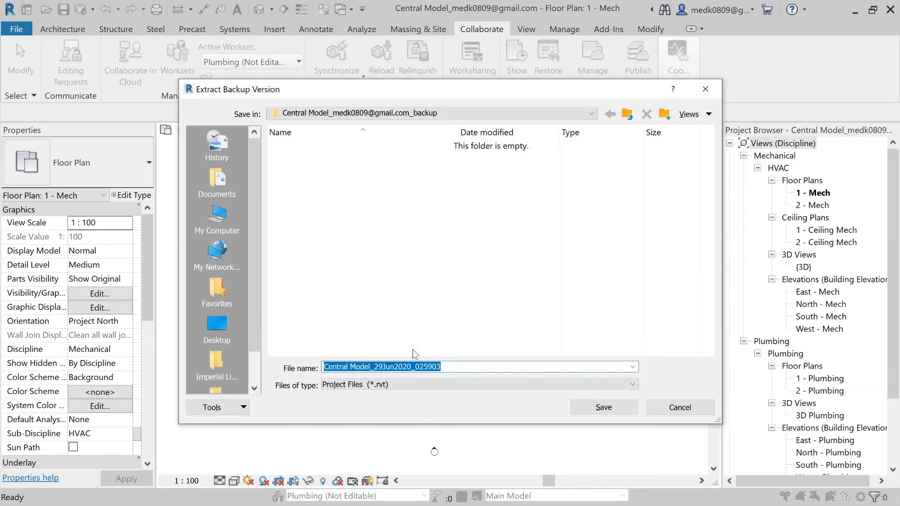
{"action": "left_click", "coordinate": [603, 407]}
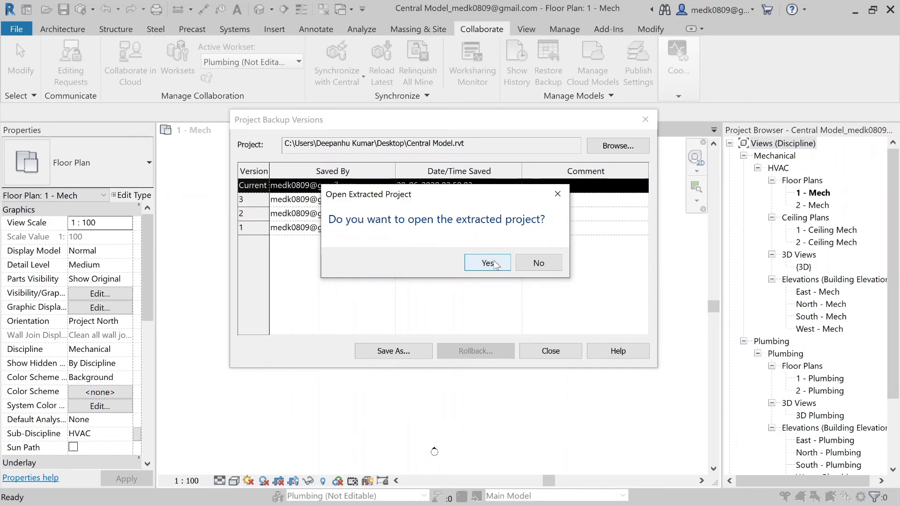
{"action": "left_click", "coordinate": [524, 266]}
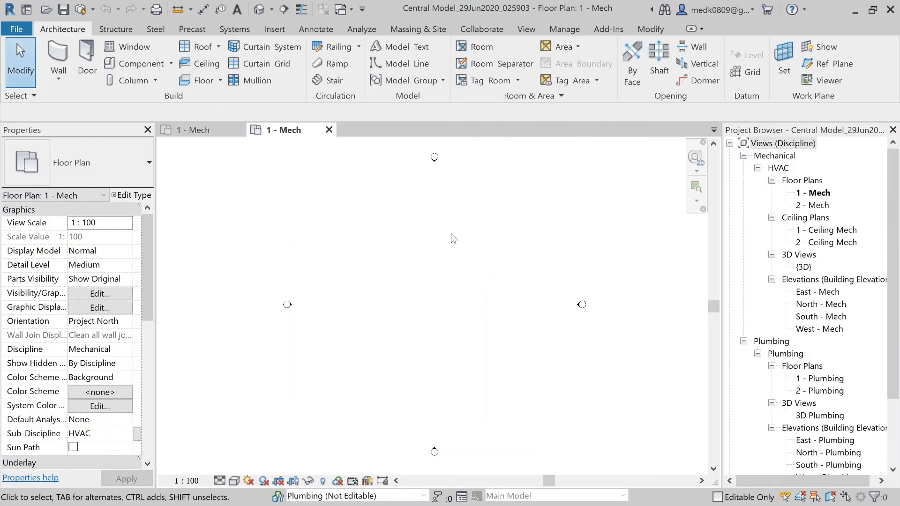
{"action": "left_click", "coordinate": [15, 31]}
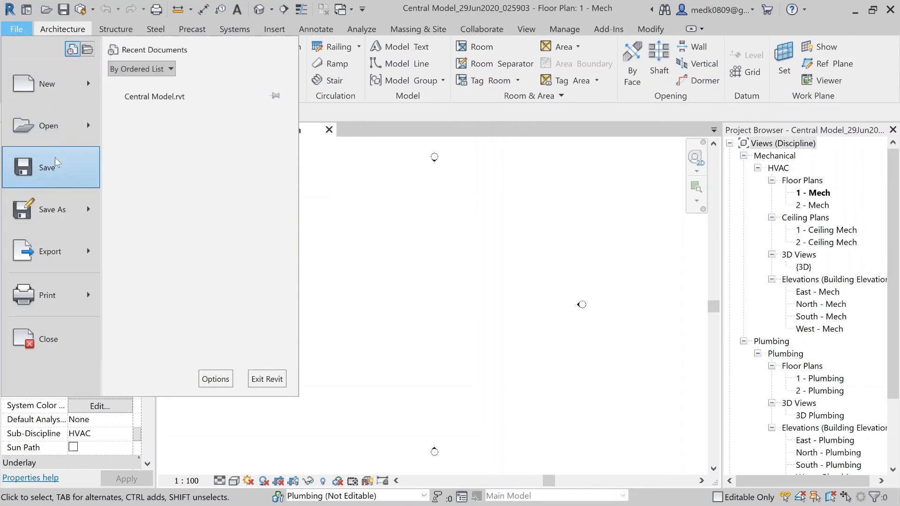
{"action": "mouse_move", "coordinate": [92, 220]}
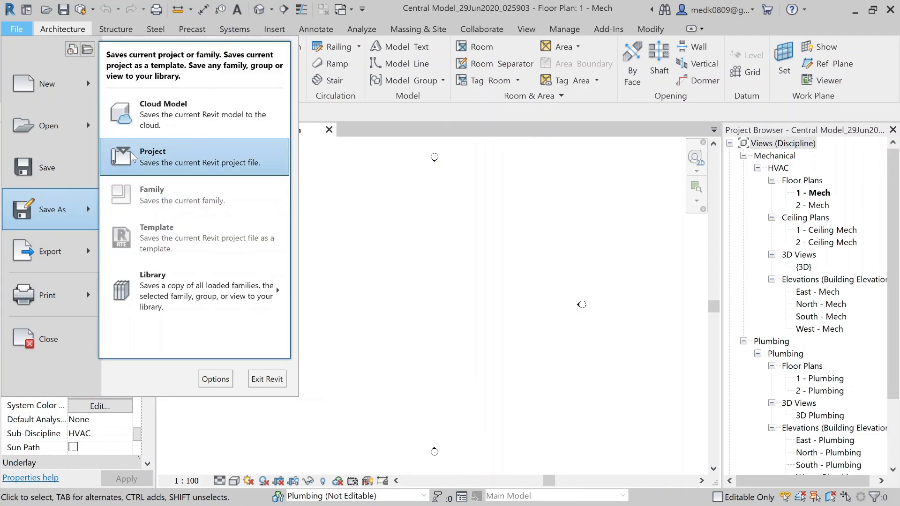
{"action": "left_click", "coordinate": [338, 192]}
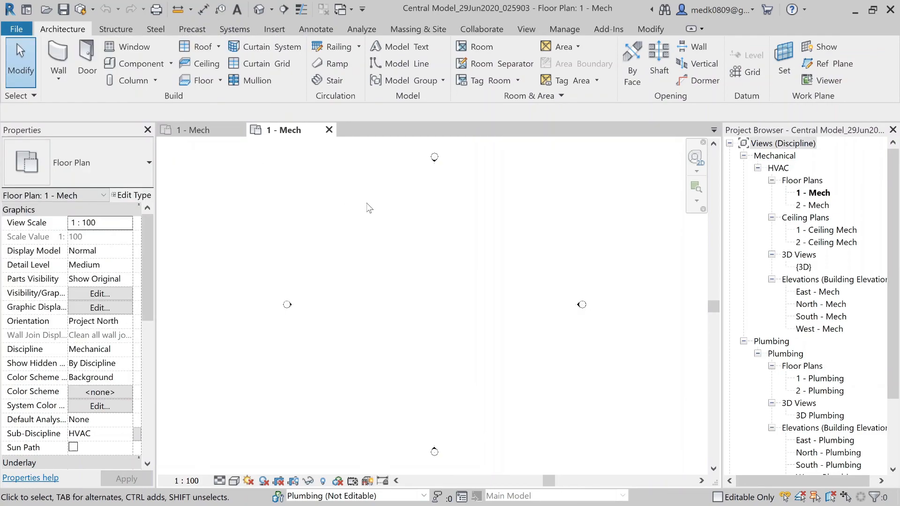